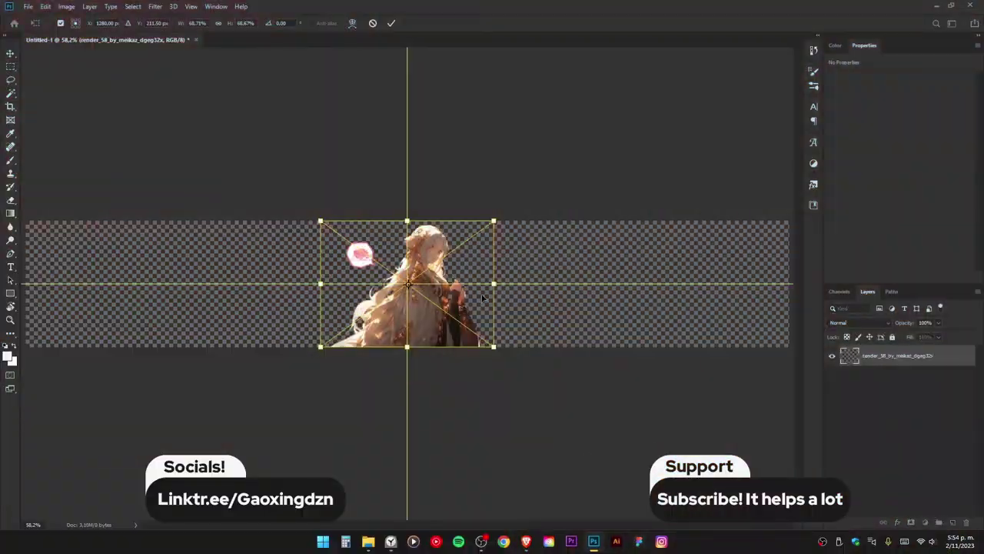
- Scale the anime girl render to fit the centre of the banner and commit it
{"action": "left_click_drag", "start_coordinate": [496, 284], "coordinate": [512, 284]}
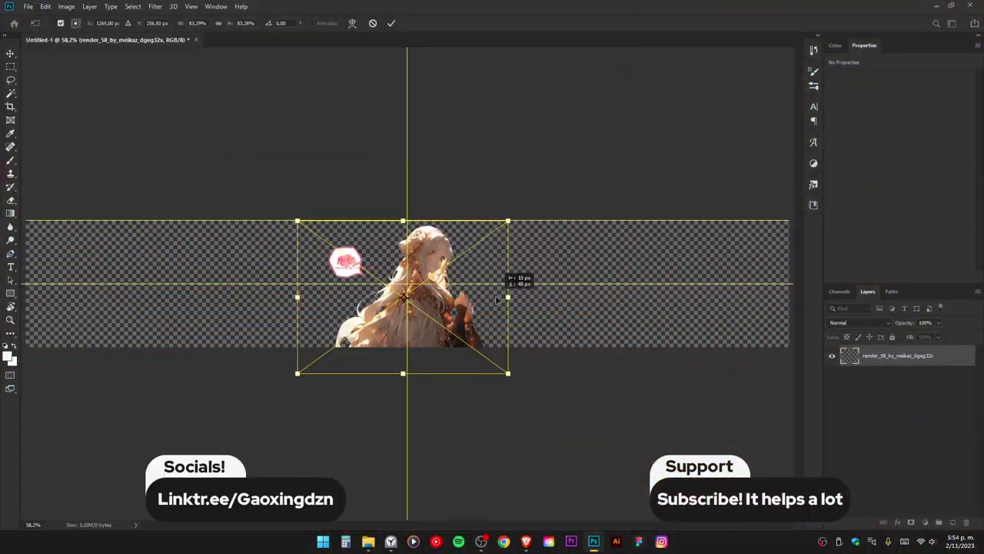
{"action": "key", "text": "Return"}
{"action": "left_click", "coordinate": [884, 133]}
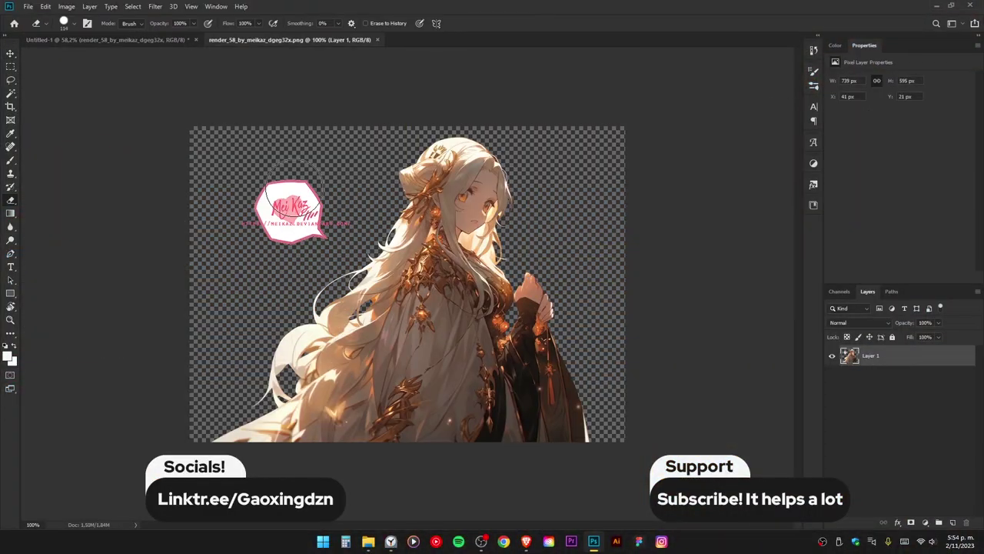
{"action": "left_click", "coordinate": [377, 39]}
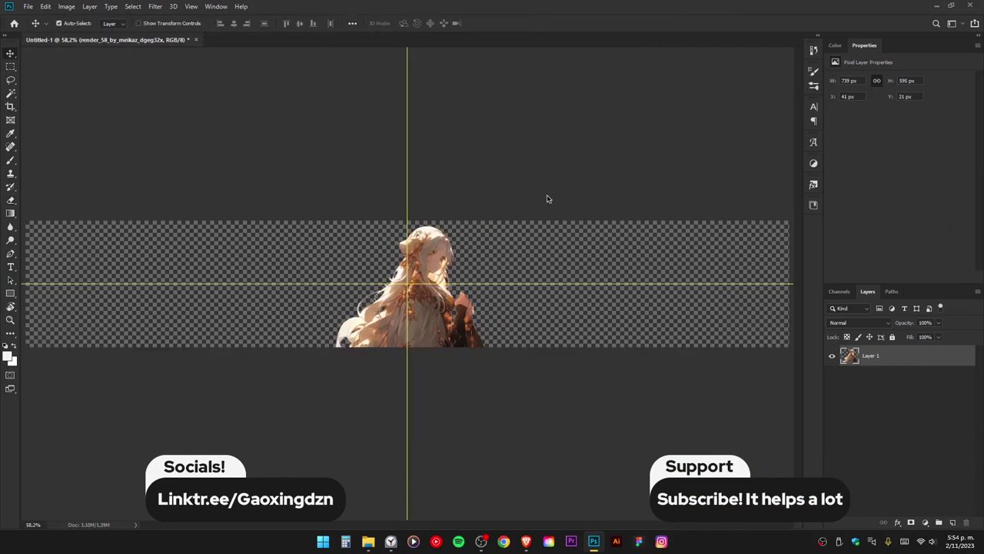
- Add a new layer below the render and fill it with black #000000
{"action": "left_click", "coordinate": [953, 522], "text": "ctrl"}
{"action": "left_click", "coordinate": [8, 354]}
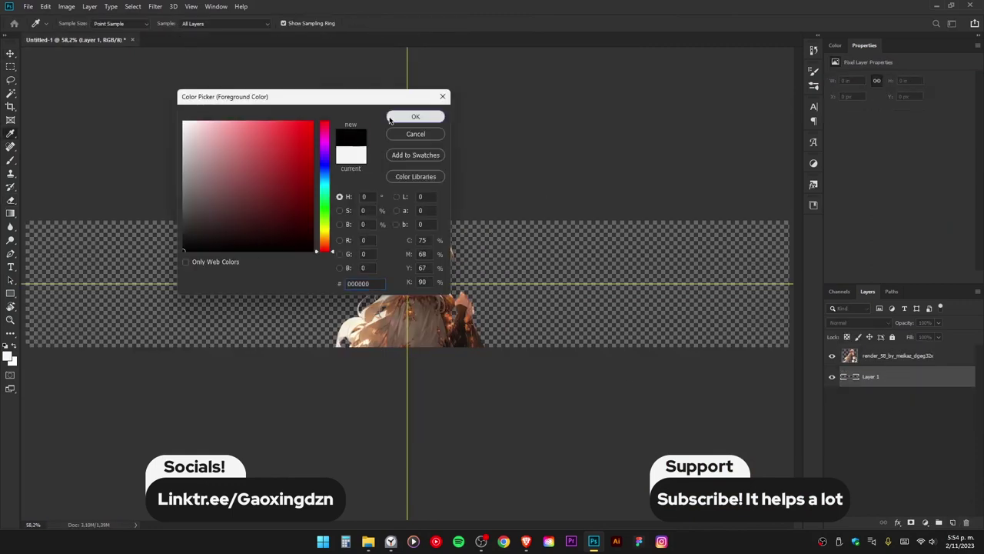
{"action": "left_click", "coordinate": [406, 116]}
{"action": "key", "text": "alt+BackSpace"}
{"action": "left_click", "coordinate": [368, 541]}
- Browse Backgrounds to the grachi29 scenery pack and bring Escenary~15 into the banner
{"action": "scroll", "coordinate": [347, 245], "scroll_direction": "up", "scroll_amount": 3}
{"action": "double_click", "coordinate": [176, 178]}
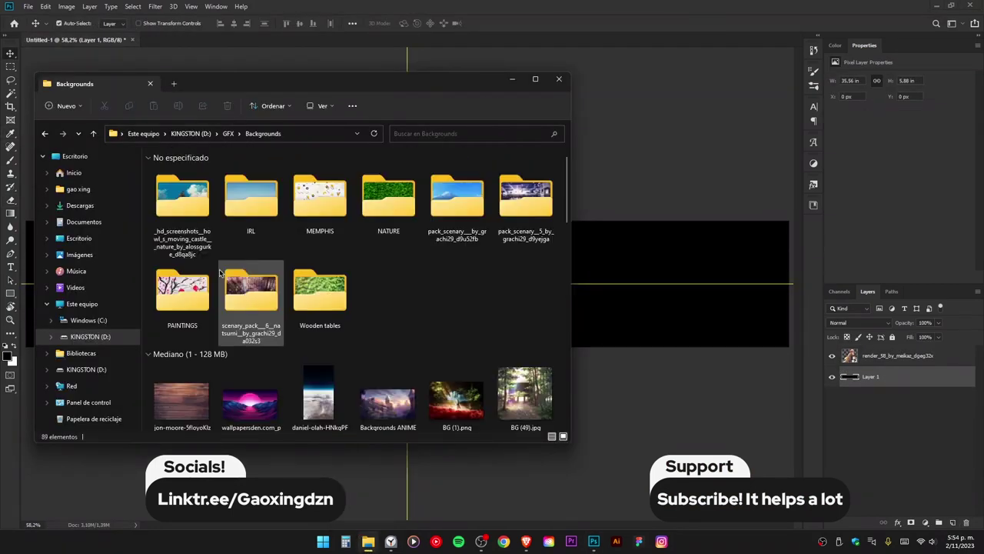
{"action": "double_click", "coordinate": [236, 284]}
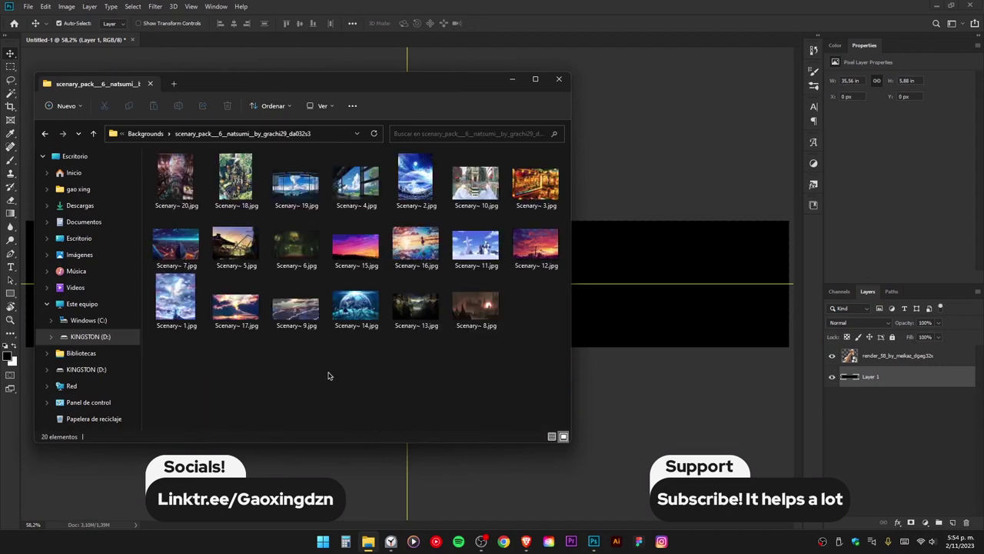
{"action": "left_click_drag", "start_coordinate": [176, 298], "coordinate": [223, 377]}
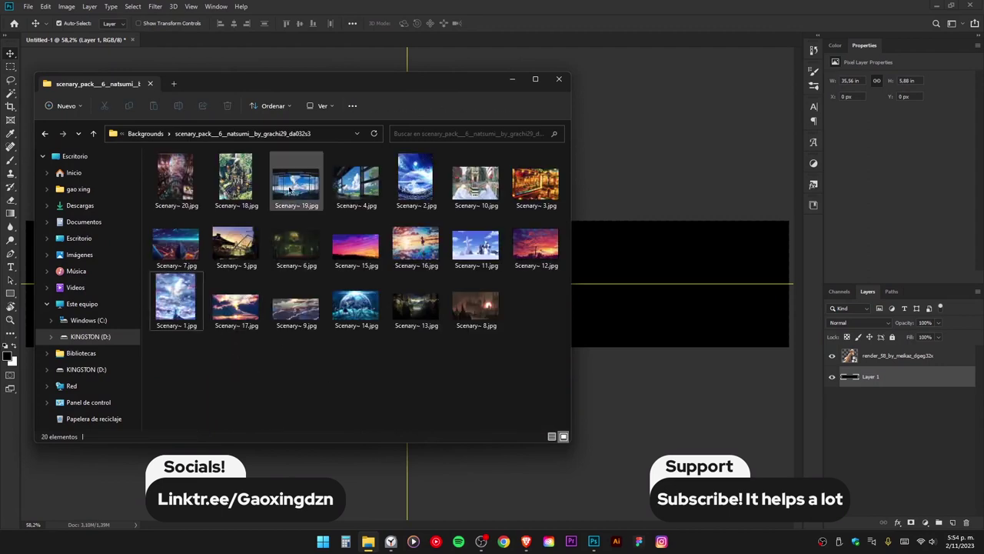
{"action": "left_click_drag", "start_coordinate": [289, 195], "coordinate": [268, 201]}
{"action": "key", "text": "alt+Left"}
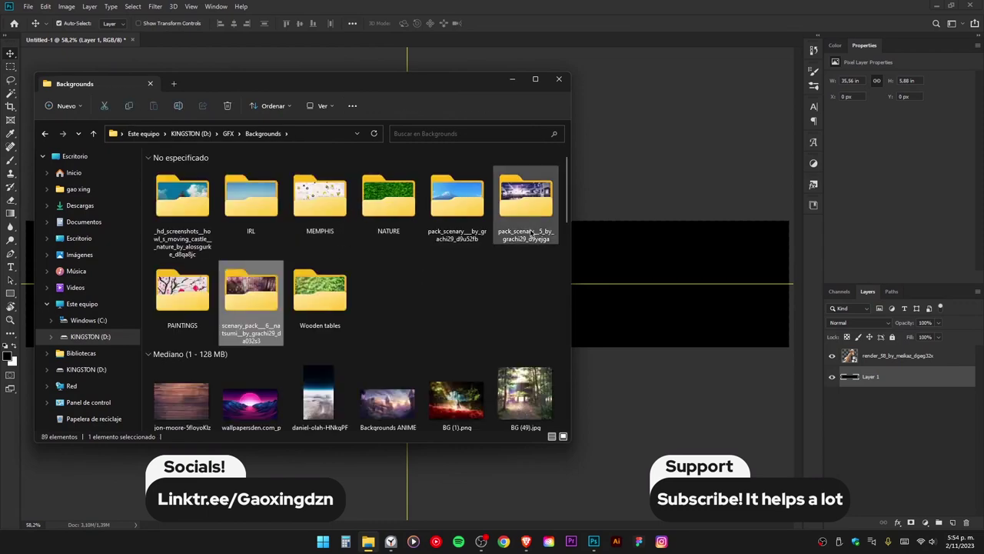
{"action": "double_click", "coordinate": [528, 187]}
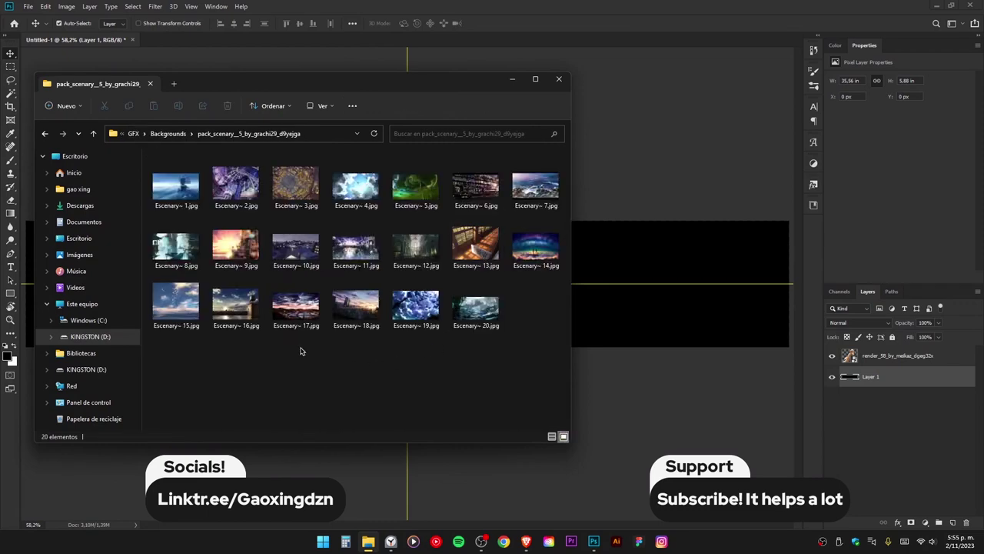
{"action": "left_click", "coordinate": [336, 472]}
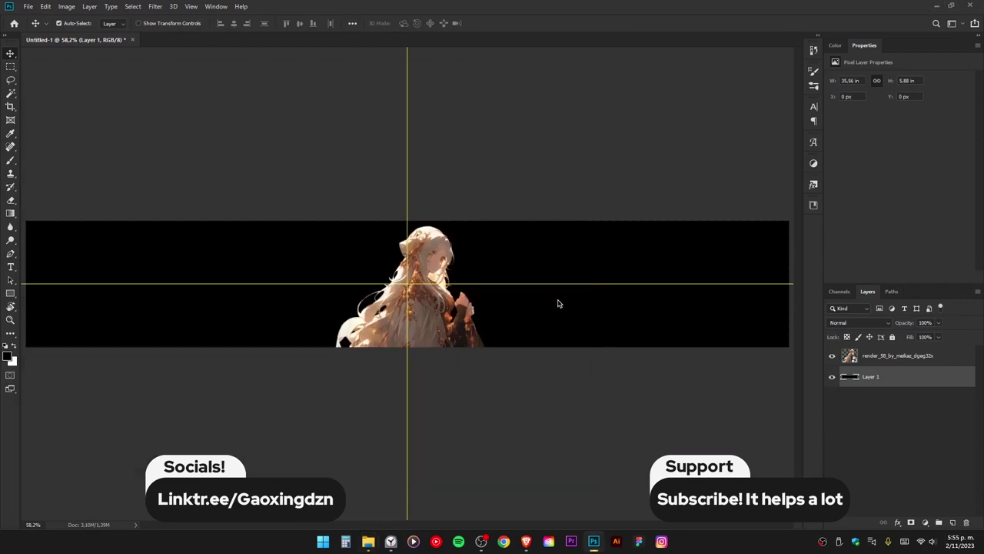
- Stretch the Escenary~15 sky across the banner, Gaussian-blur it, and add a layer above
{"action": "left_click_drag", "start_coordinate": [740, 285], "coordinate": [735, 286]}
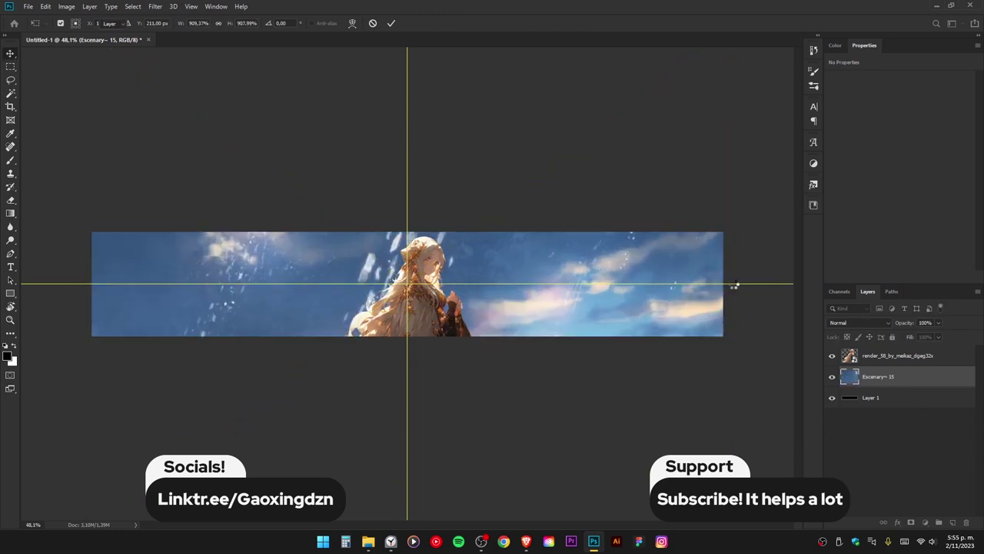
{"action": "key", "text": "Return"}
{"action": "left_click", "coordinate": [155, 6]}
{"action": "left_click", "coordinate": [302, 169]}
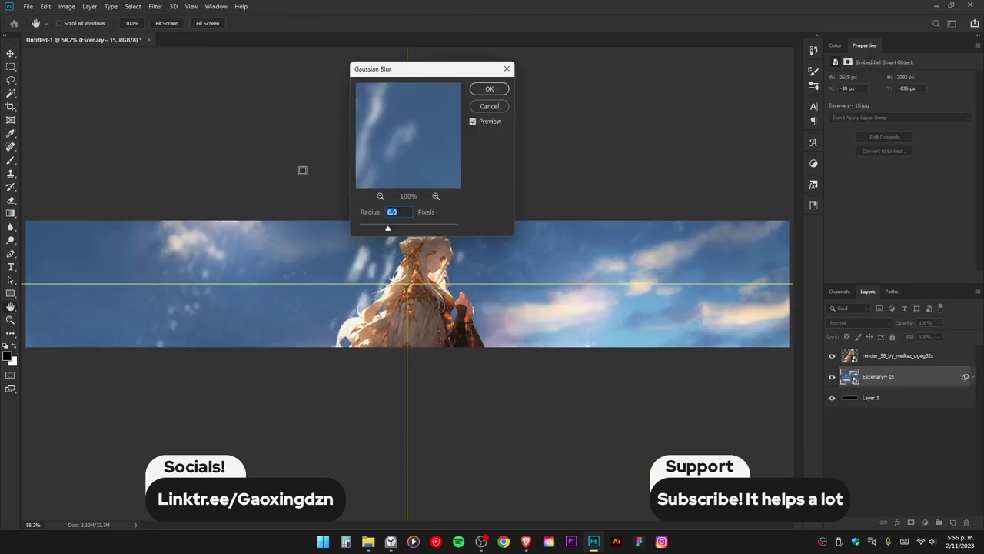
{"action": "key", "text": "Return"}
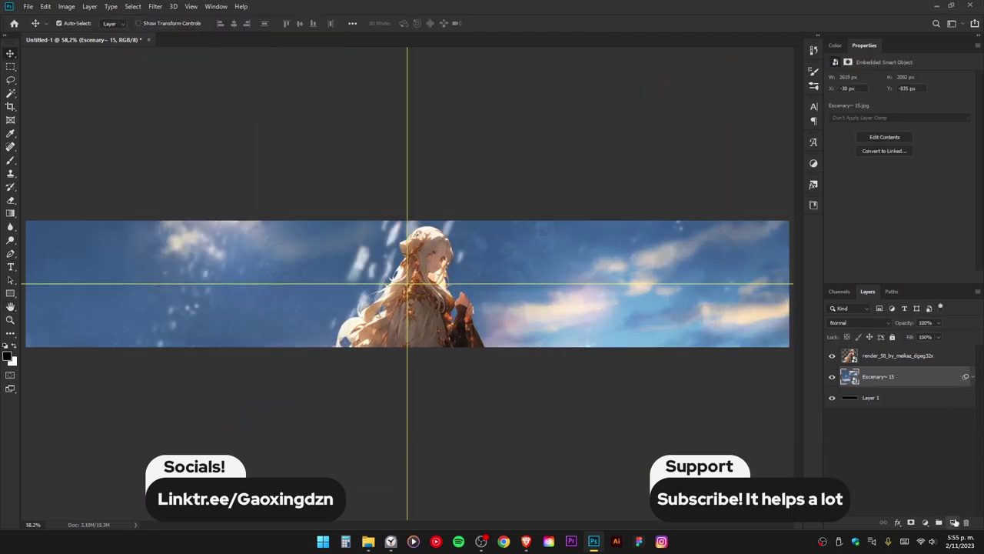
{"action": "left_click", "coordinate": [954, 523]}
{"action": "left_click", "coordinate": [7, 355]}
- Fill the new layer with warm yellow, then delete that yellow overlay layer
{"action": "left_click", "coordinate": [323, 236]}
{"action": "left_click", "coordinate": [304, 187]}
{"action": "left_click", "coordinate": [415, 117]}
{"action": "key", "text": "alt+BackSpace"}
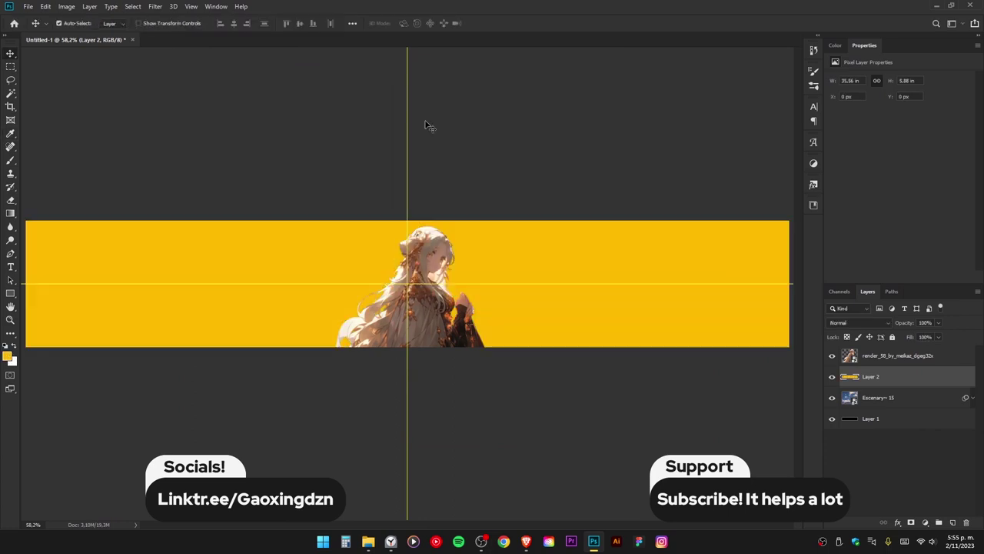
{"action": "left_click", "coordinate": [859, 322]}
{"action": "key", "text": "Escape"}
{"action": "type", "text": "25"}
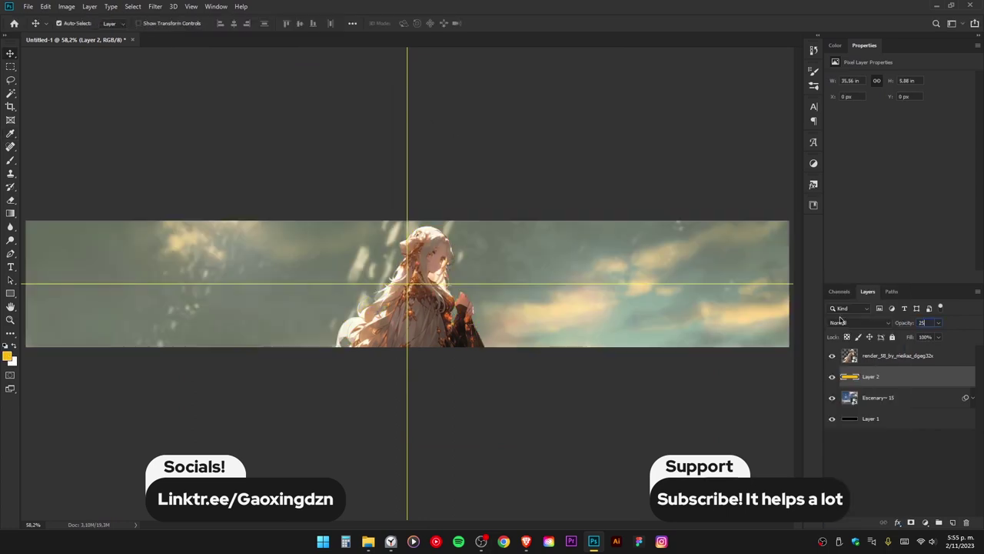
{"action": "key", "text": "Delete"}
- Add a Warming Photo Filter and a Curves adjustment that darkens midtones and lifts highlights
{"action": "left_click", "coordinate": [813, 163]}
{"action": "left_click", "coordinate": [752, 192]}
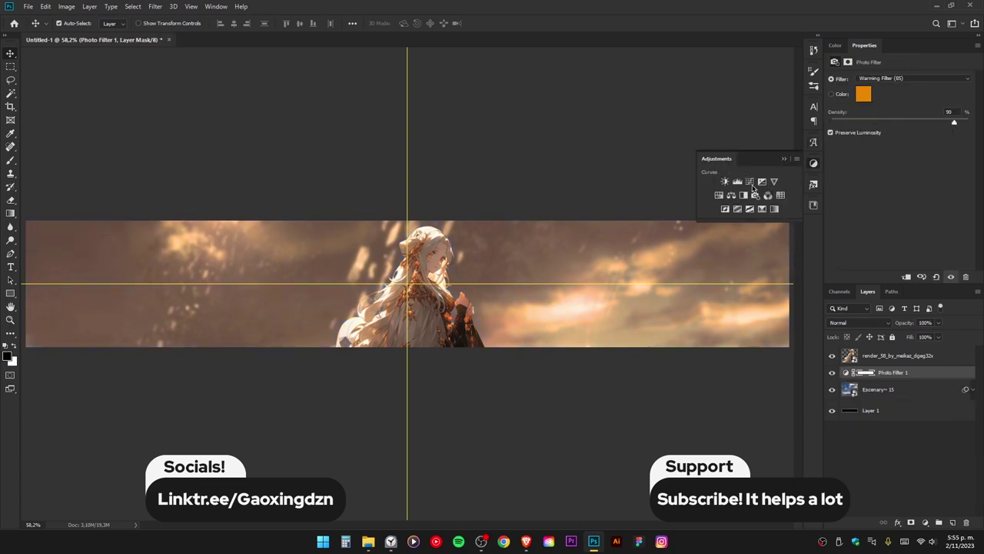
{"action": "left_click", "coordinate": [752, 186]}
{"action": "left_click_drag", "start_coordinate": [879, 193], "coordinate": [879, 203]}
{"action": "left_click_drag", "start_coordinate": [940, 140], "coordinate": [938, 134]}
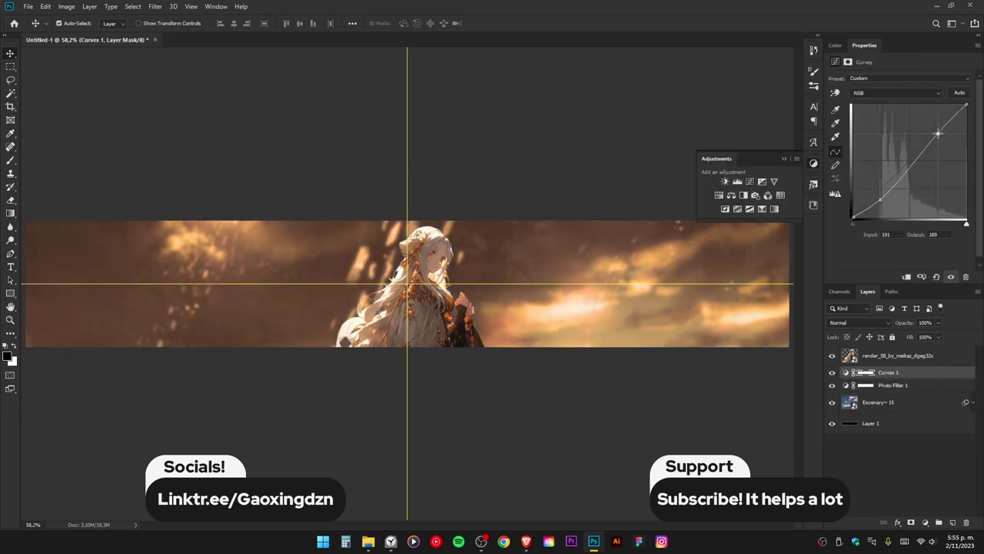
- Raise brightness with a Brightness/Contrast layer and delete the Brightness/Contrast and Curves masks
{"action": "left_click", "coordinate": [724, 181]}
{"action": "left_click_drag", "start_coordinate": [900, 107], "coordinate": [917, 108]}
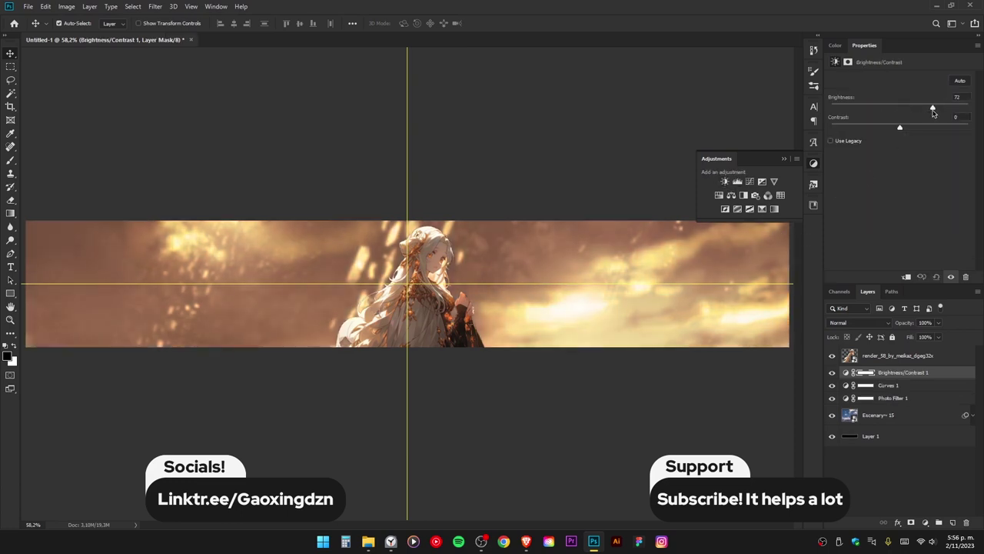
{"action": "left_click", "coordinate": [784, 162]}
{"action": "right_click", "coordinate": [866, 373]}
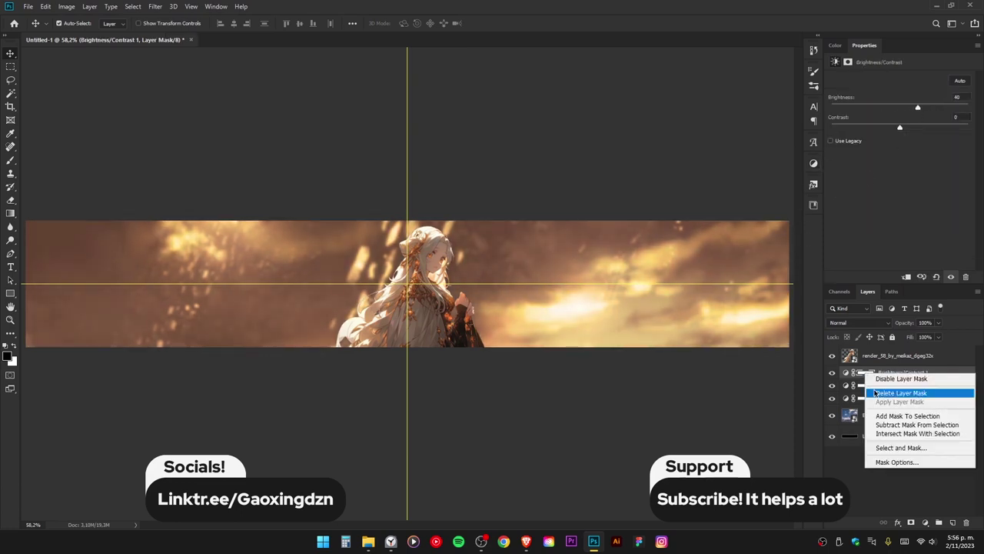
{"action": "left_click", "coordinate": [884, 391]}
{"action": "right_click", "coordinate": [866, 373]}
{"action": "left_click", "coordinate": [884, 408]}
- Rasterize the girl layer and smudge her hair edges with a small brush
{"action": "left_click", "coordinate": [892, 355]}
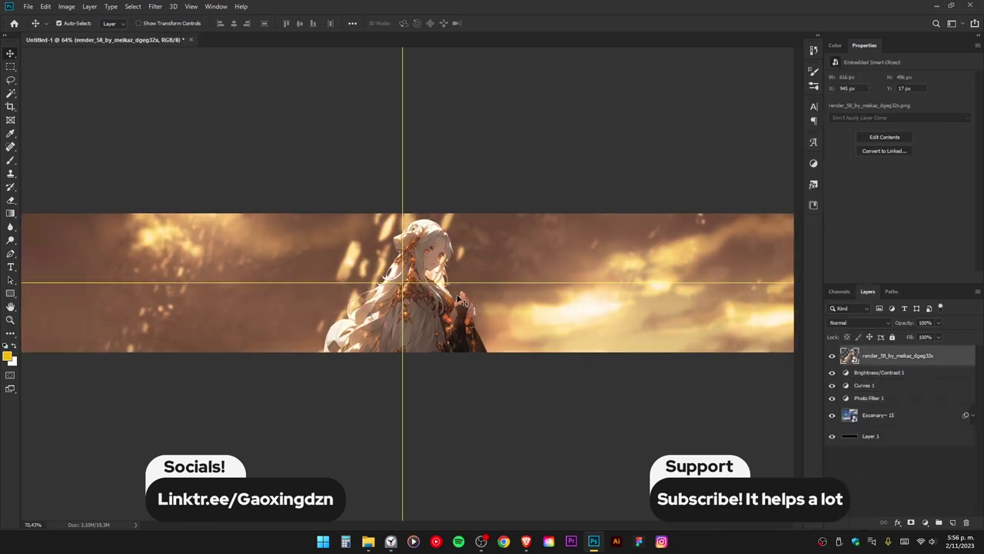
{"action": "left_click_drag", "start_coordinate": [416, 284], "coordinate": [707, 358]}
{"action": "right_click", "coordinate": [863, 355]}
{"action": "left_click", "coordinate": [742, 275]}
{"action": "left_click", "coordinate": [10, 227]}
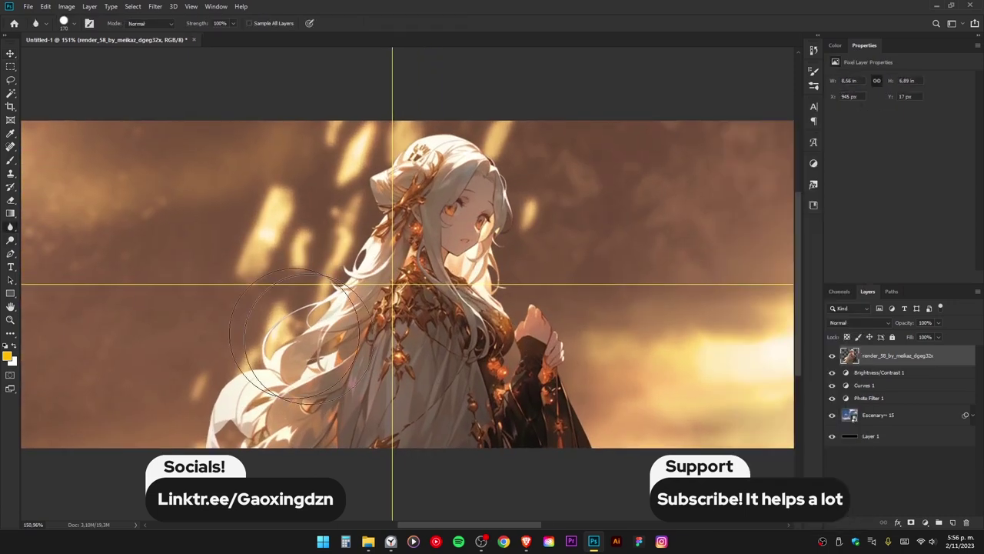
{"action": "scroll", "coordinate": [385, 308], "scroll_direction": "up", "scroll_amount": 1}
{"action": "left_click_drag", "start_coordinate": [342, 354], "coordinate": [319, 352]}
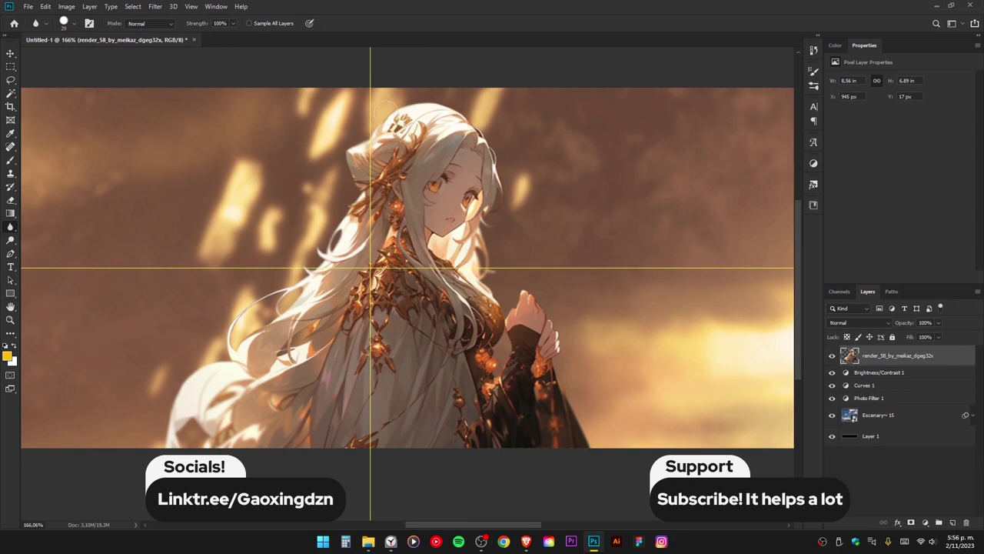
- Move the girl render over to the right side of the banner
{"action": "key", "text": "ctrl+0"}
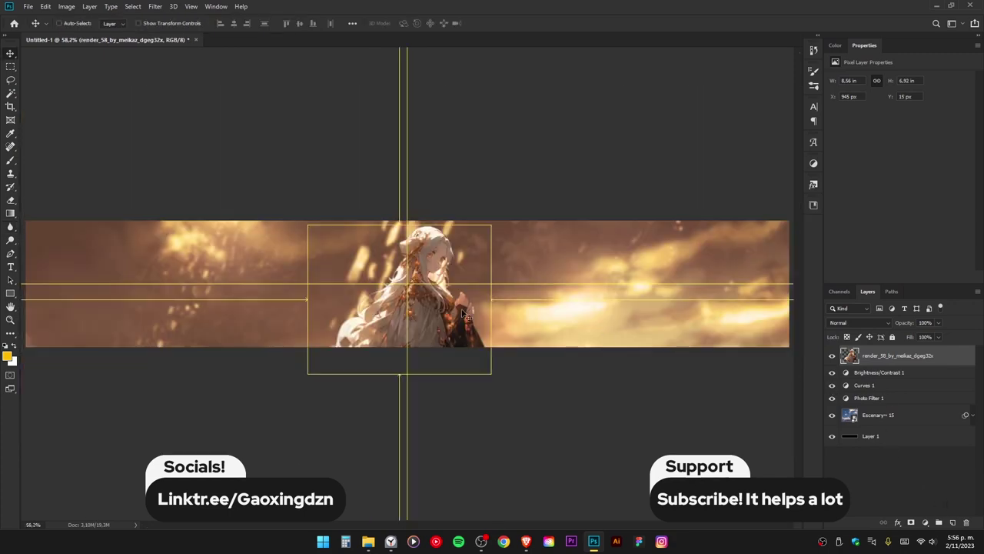
{"action": "key", "text": "ctrl+t"}
{"action": "left_click_drag", "start_coordinate": [464, 315], "coordinate": [571, 321]}
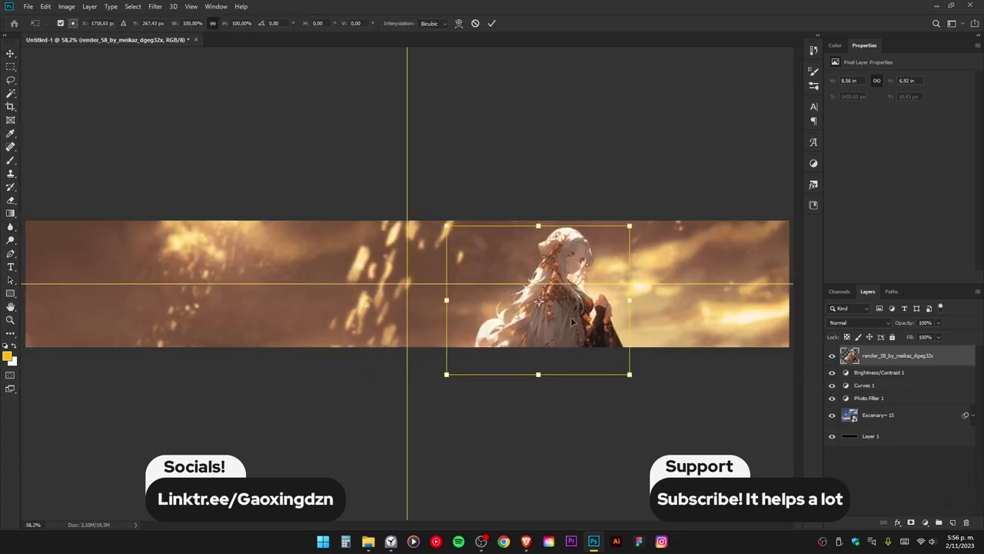
{"action": "key", "text": "Return"}
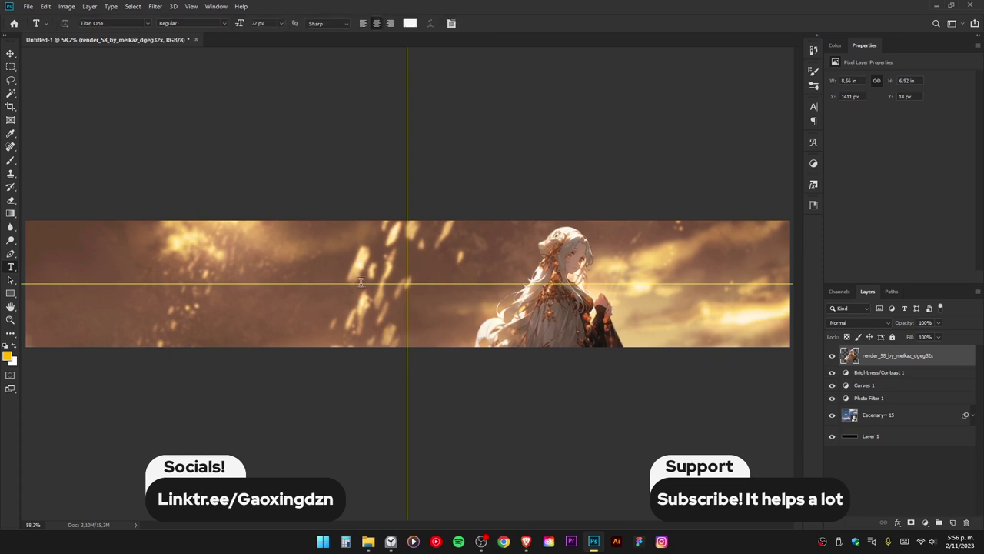
- Type NAME on the banner's left side and filter the fonts to favourites
{"action": "left_click", "coordinate": [335, 283]}
{"action": "type", "text": "NAME"}
{"action": "left_click", "coordinate": [147, 24]}
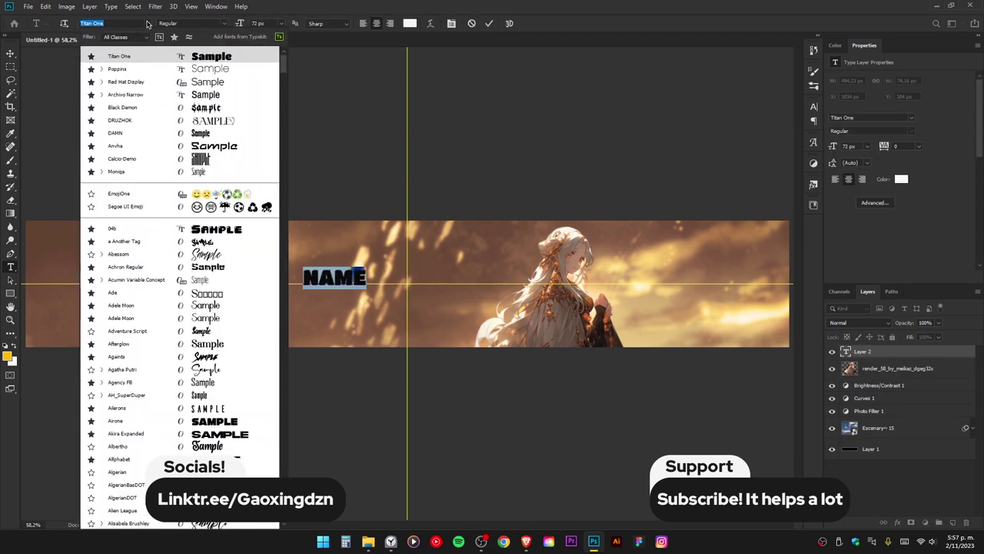
{"action": "left_click", "coordinate": [174, 37]}
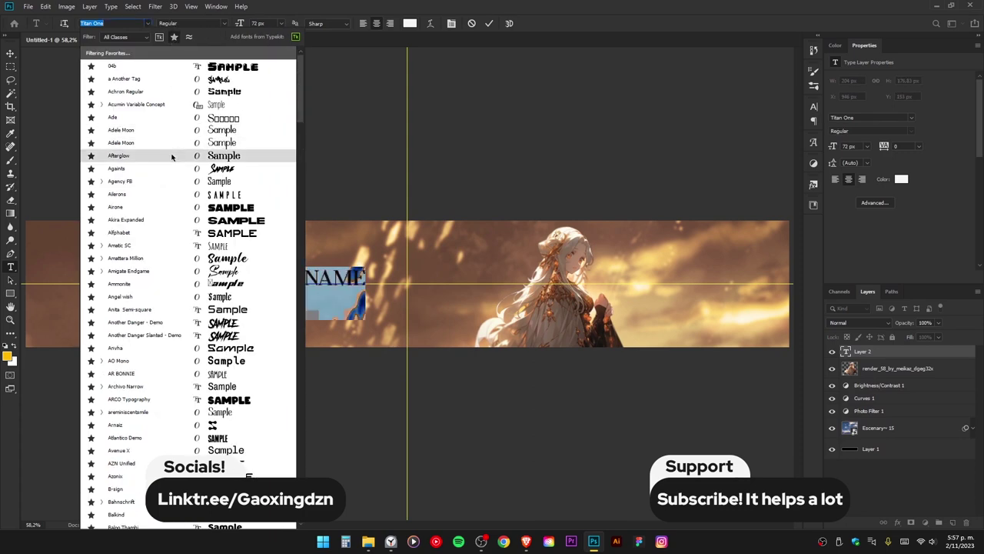
- Set NAME in the Emilys Candy font and scale the title up
{"action": "scroll", "coordinate": [171, 157], "scroll_direction": "down", "scroll_amount": 3}
{"action": "scroll", "coordinate": [189, 253], "scroll_direction": "down", "scroll_amount": 1}
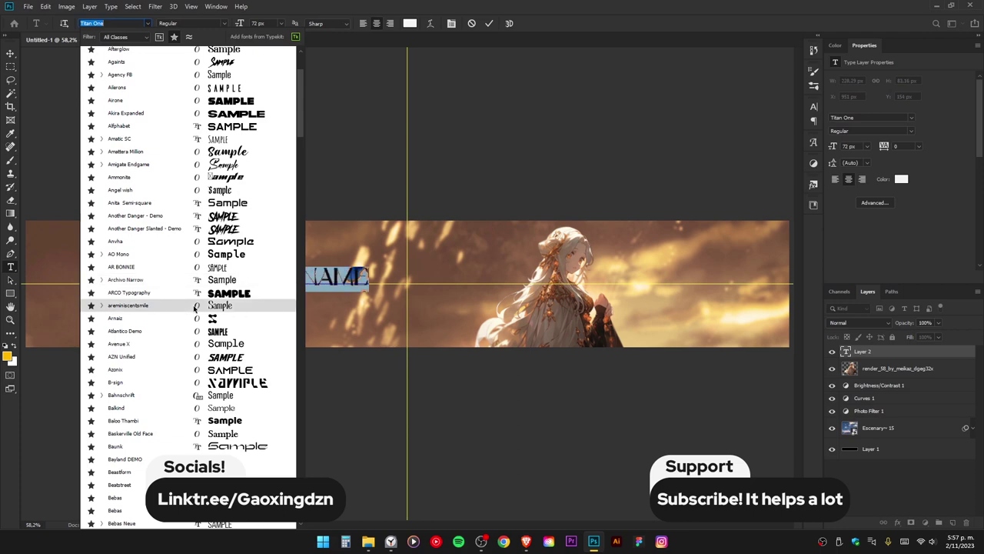
{"action": "scroll", "coordinate": [196, 339], "scroll_direction": "down", "scroll_amount": 2}
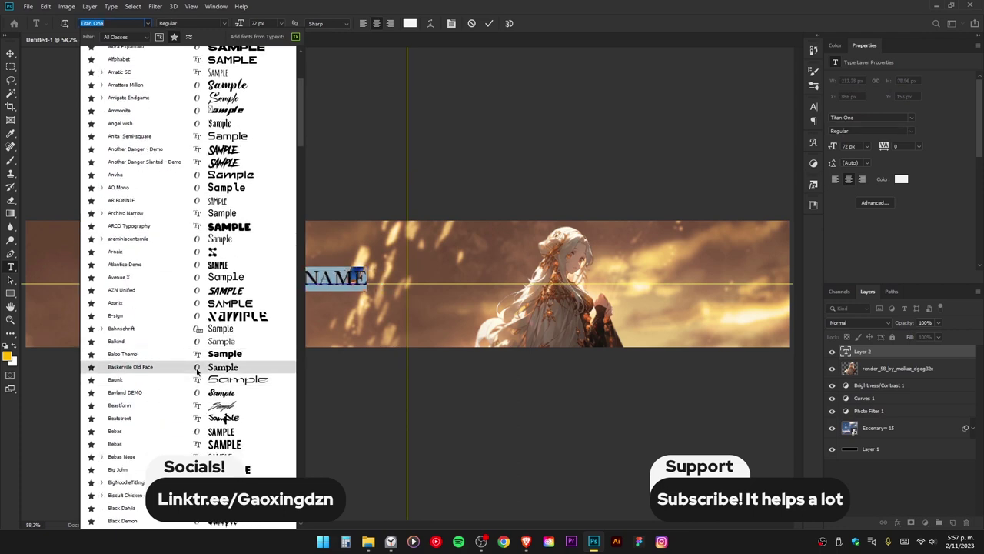
{"action": "scroll", "coordinate": [194, 376], "scroll_direction": "down", "scroll_amount": 3}
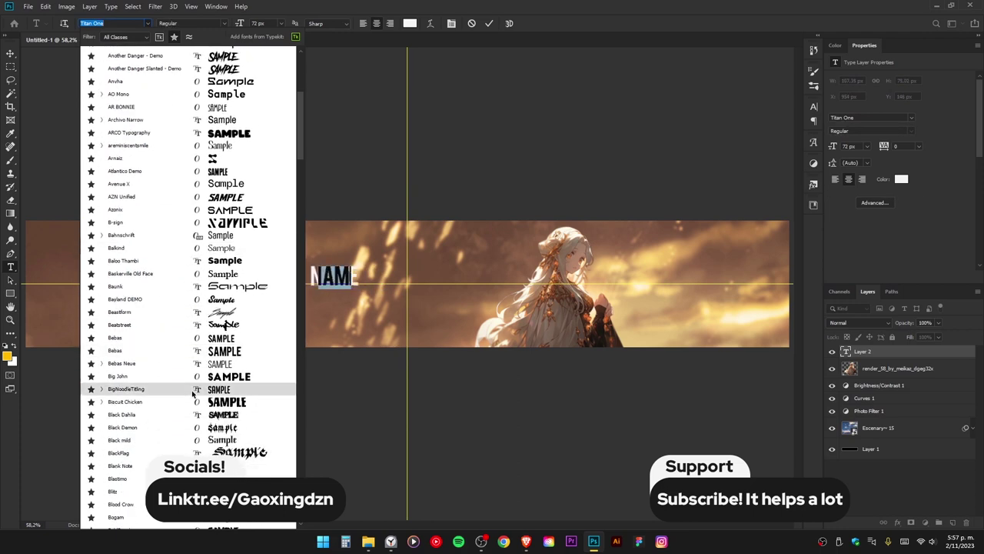
{"action": "scroll", "coordinate": [193, 392], "scroll_direction": "down", "scroll_amount": 2}
{"action": "scroll", "coordinate": [194, 388], "scroll_direction": "down", "scroll_amount": 1}
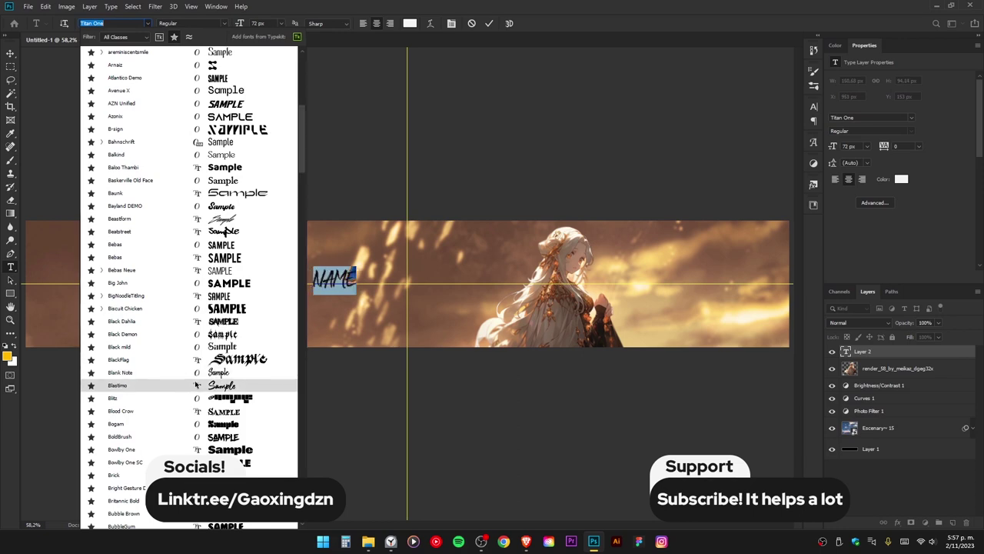
{"action": "scroll", "coordinate": [192, 431], "scroll_direction": "down", "scroll_amount": 6}
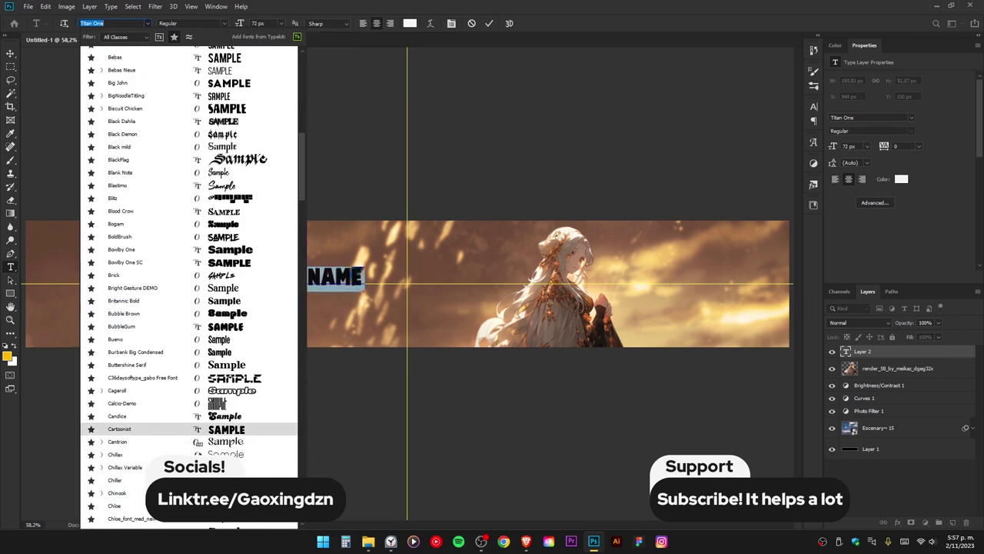
{"action": "scroll", "coordinate": [192, 346], "scroll_direction": "down", "scroll_amount": 1}
{"action": "scroll", "coordinate": [192, 345], "scroll_direction": "down", "scroll_amount": 2}
{"action": "scroll", "coordinate": [192, 346], "scroll_direction": "down", "scroll_amount": 1}
{"action": "scroll", "coordinate": [192, 346], "scroll_direction": "down", "scroll_amount": 2}
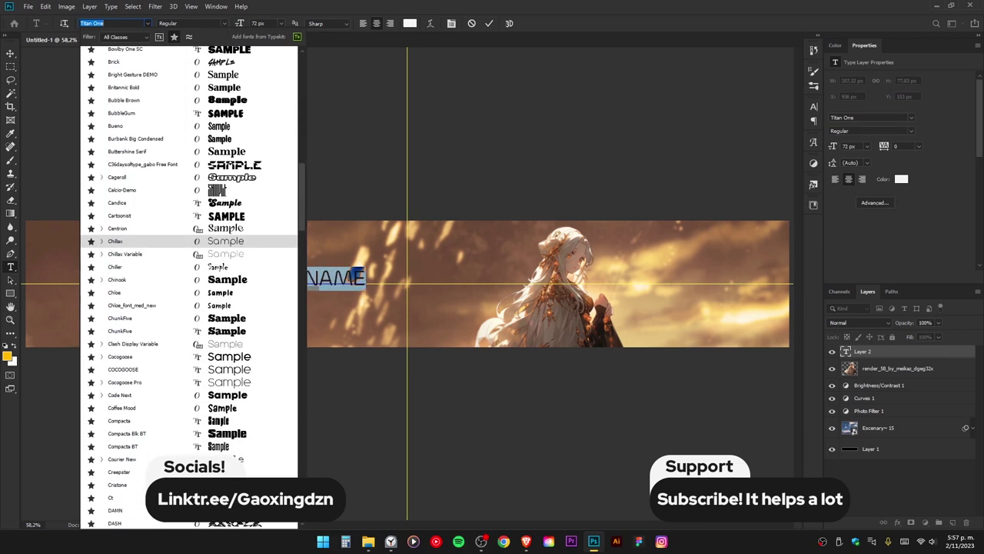
{"action": "scroll", "coordinate": [196, 346], "scroll_direction": "down", "scroll_amount": 2}
{"action": "scroll", "coordinate": [204, 435], "scroll_direction": "down", "scroll_amount": 2}
{"action": "scroll", "coordinate": [204, 434], "scroll_direction": "down", "scroll_amount": 3}
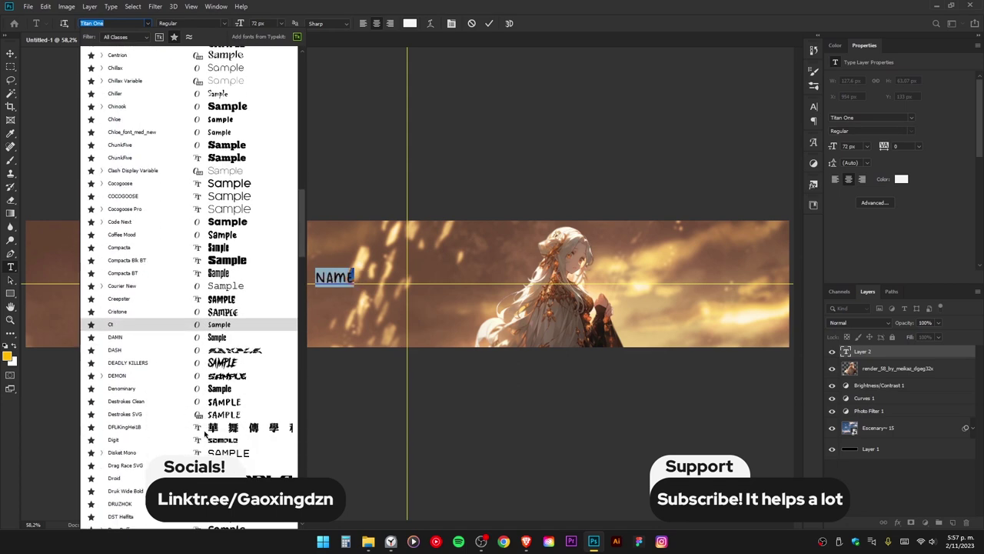
{"action": "scroll", "coordinate": [205, 435], "scroll_direction": "down", "scroll_amount": 2}
{"action": "scroll", "coordinate": [205, 438], "scroll_direction": "down", "scroll_amount": 2}
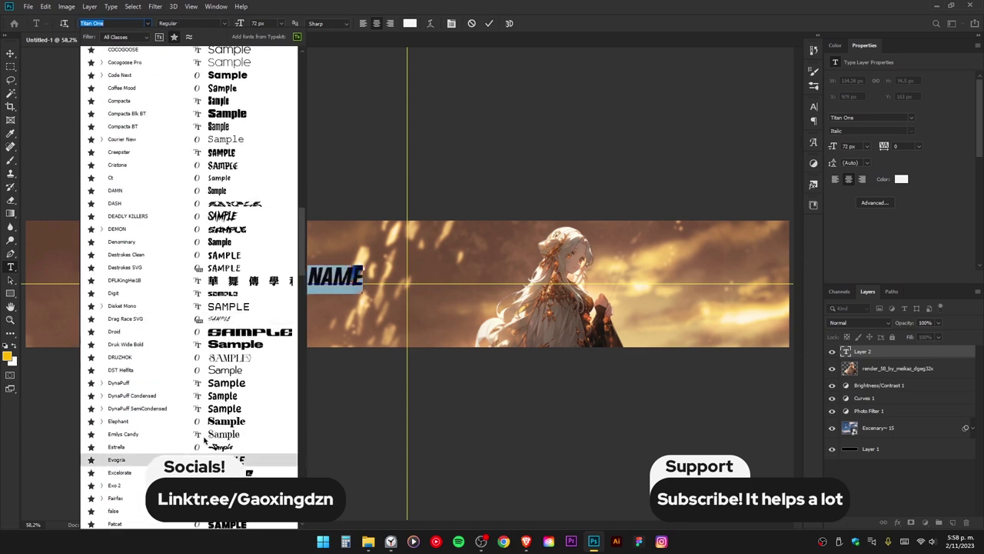
{"action": "left_click", "coordinate": [204, 439]}
{"action": "key", "text": "ctrl+Return"}
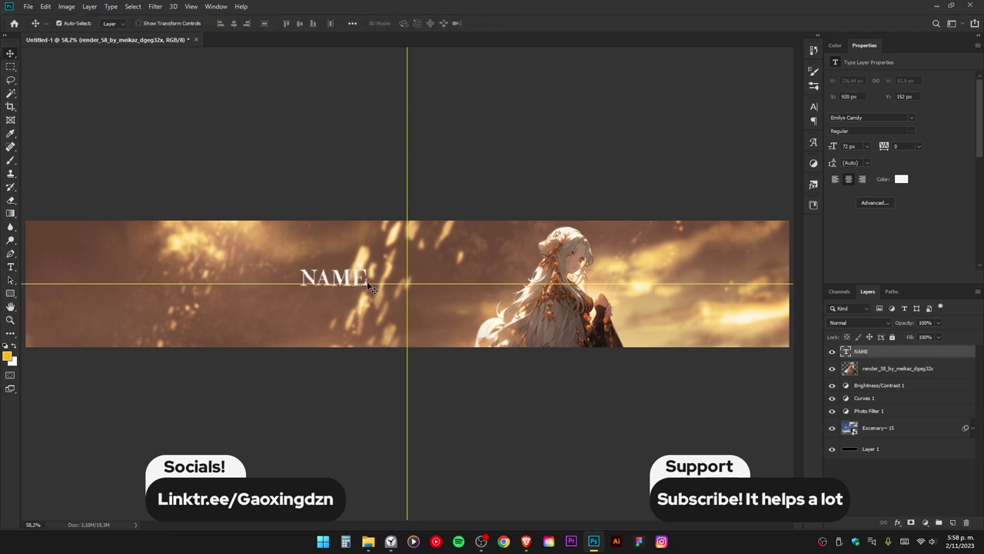
{"action": "key", "text": "ctrl+t"}
{"action": "left_click_drag", "start_coordinate": [369, 291], "coordinate": [465, 298]}
- Confirm the enlarged NAME title and give it a Color Dodge outer glow
{"action": "key", "text": "Return"}
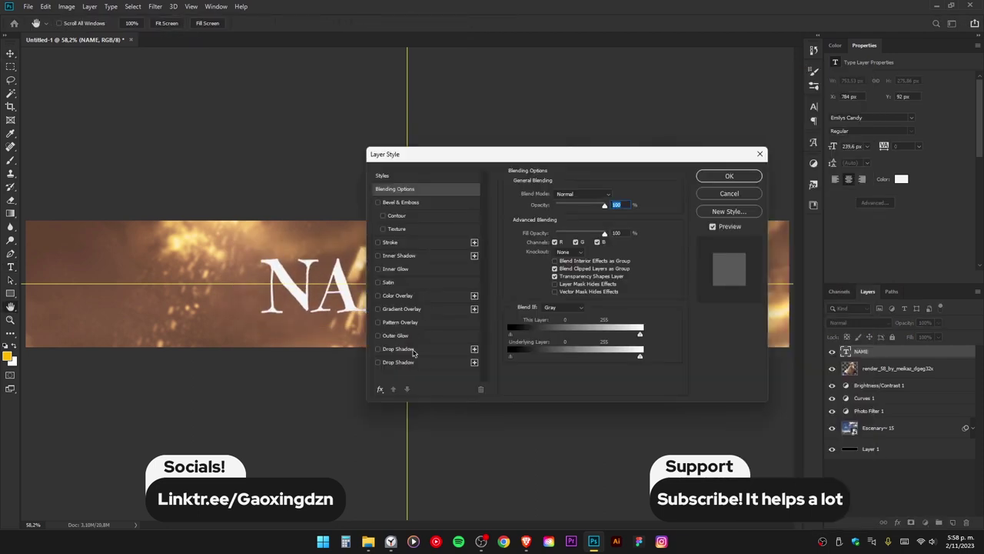
{"action": "left_click", "coordinate": [574, 194]}
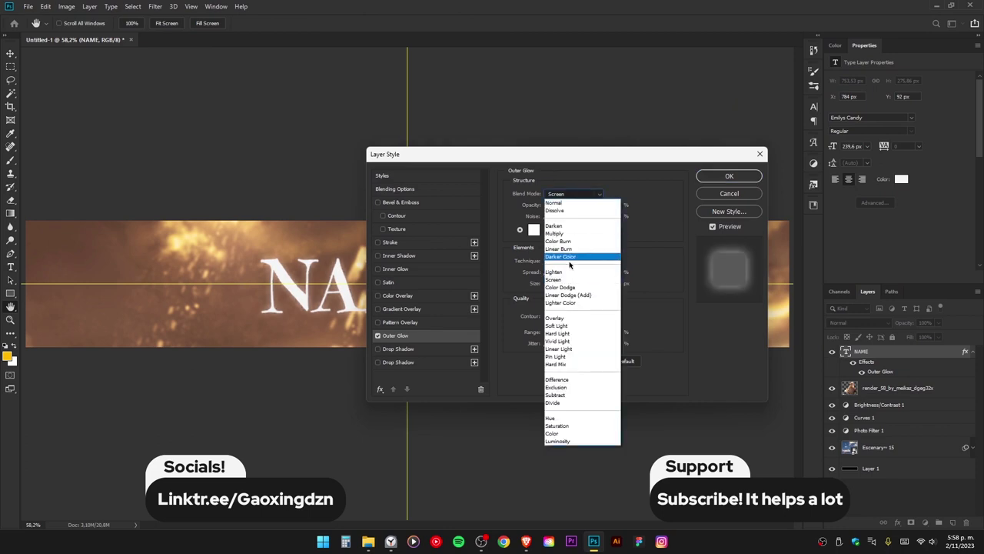
{"action": "left_click", "coordinate": [570, 265]}
{"action": "left_click", "coordinate": [729, 177]}
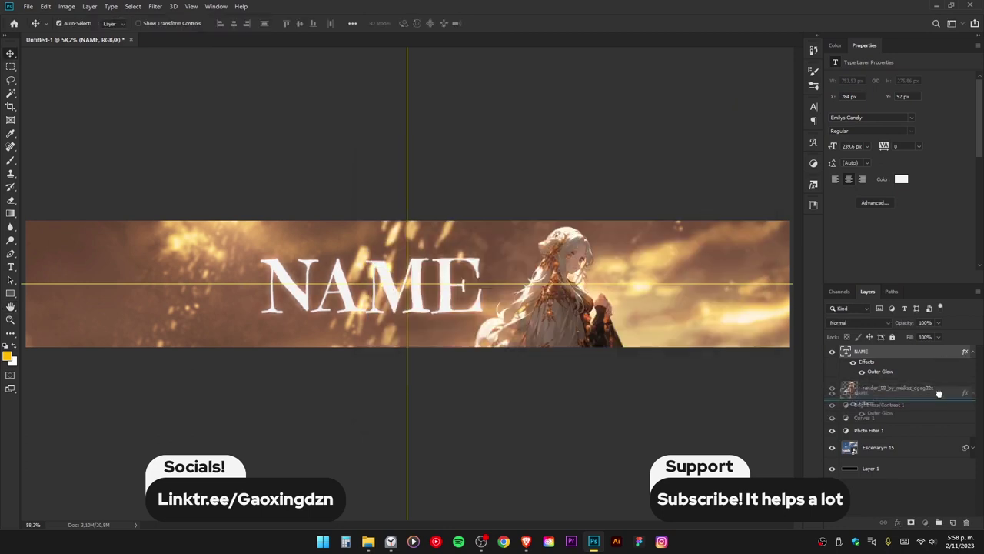
- Put the girl render above NAME with a Lighten-mode duplicate, then start a text line below
{"action": "left_click_drag", "start_coordinate": [938, 393], "coordinate": [939, 355]}
{"action": "key", "text": "ctrl+j"}
{"action": "key", "text": "shift+Left"}
{"action": "key", "text": "shift+Left"}
{"action": "key", "text": "shift+Left"}
{"action": "key", "text": "shift+Left"}
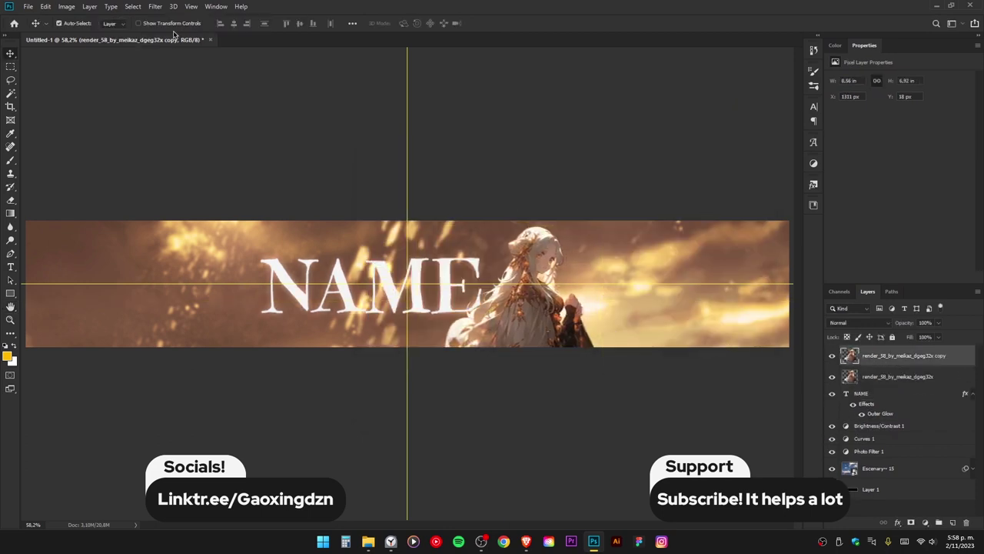
{"action": "left_click", "coordinate": [858, 322]}
{"action": "left_click", "coordinate": [842, 354]}
{"action": "type", "text": "65"}
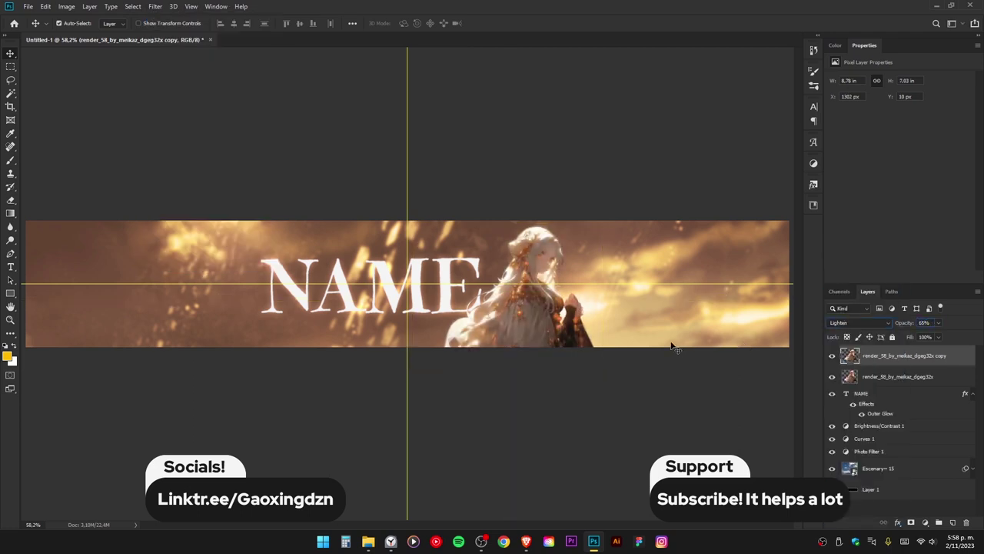
{"action": "left_click", "coordinate": [382, 333]}
{"action": "type", "text": "YOUR NAME"}
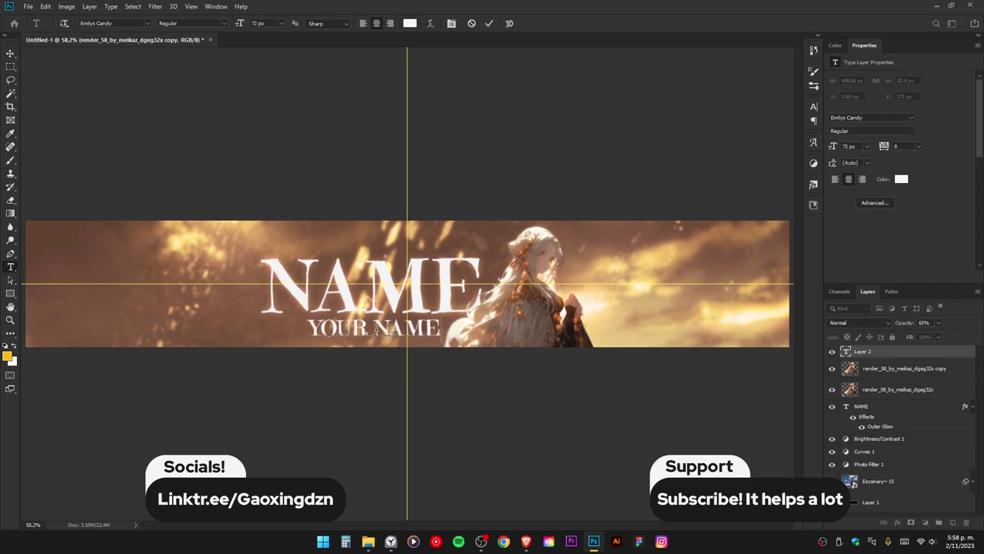
- Set YOUR NAME in Poppins Thin at 18 px and position it under NAME
{"action": "key", "text": "ctrl+a"}
{"action": "type", "text": "poppi"}
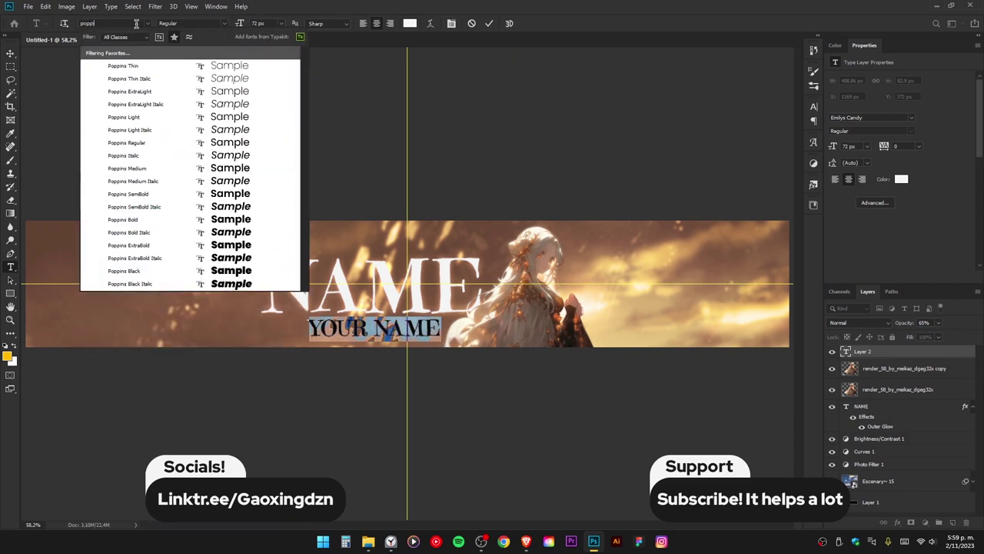
{"action": "left_click", "coordinate": [123, 66]}
{"action": "left_click", "coordinate": [281, 23]}
{"action": "left_click", "coordinate": [269, 139]}
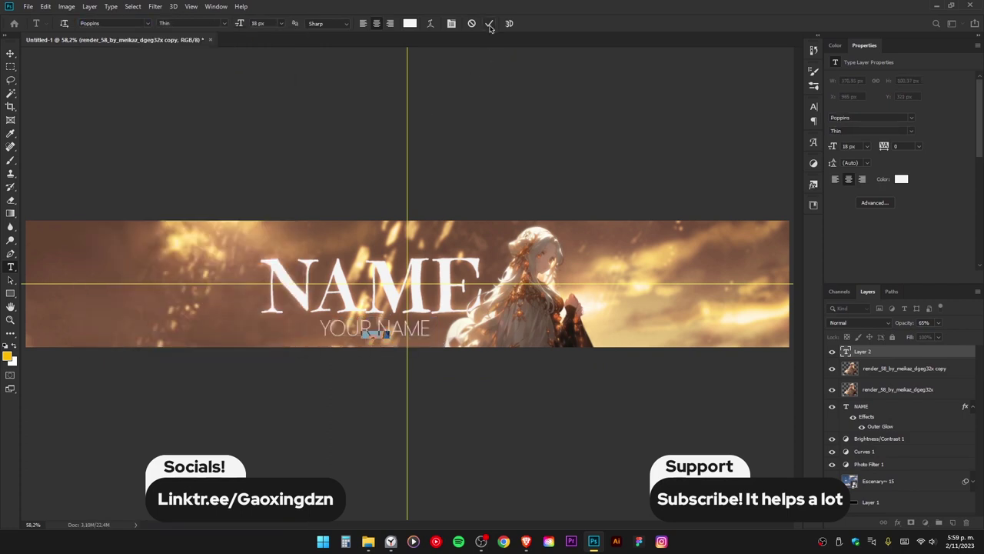
{"action": "left_click", "coordinate": [489, 24]}
{"action": "key", "text": "v"}
{"action": "key", "text": "Return"}
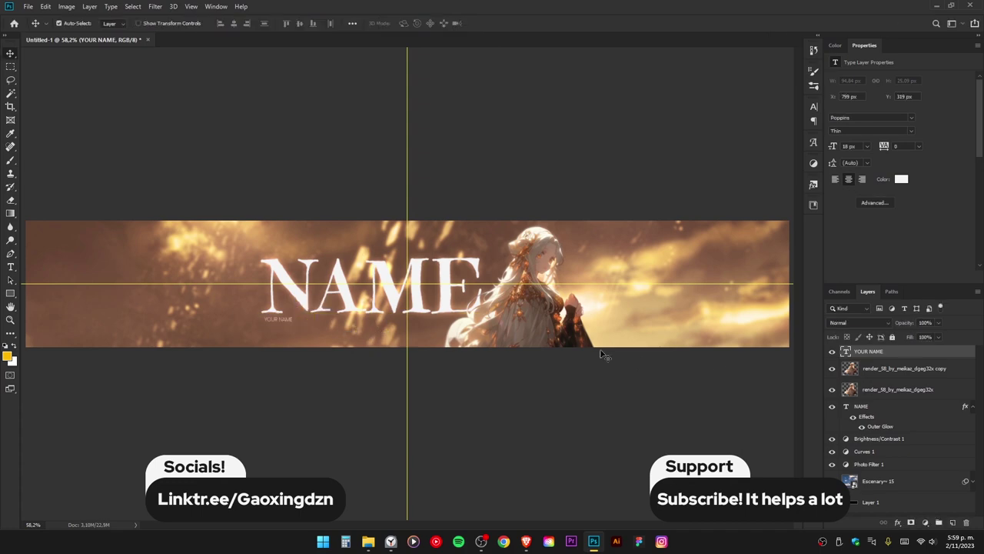
- Place the Texturelabs_Paper_170M texture from GFX > TEXTURAS > PAPER in Soft Light
{"action": "left_click", "coordinate": [368, 542]}
{"action": "left_click", "coordinate": [45, 133]}
{"action": "double_click", "coordinate": [227, 349]}
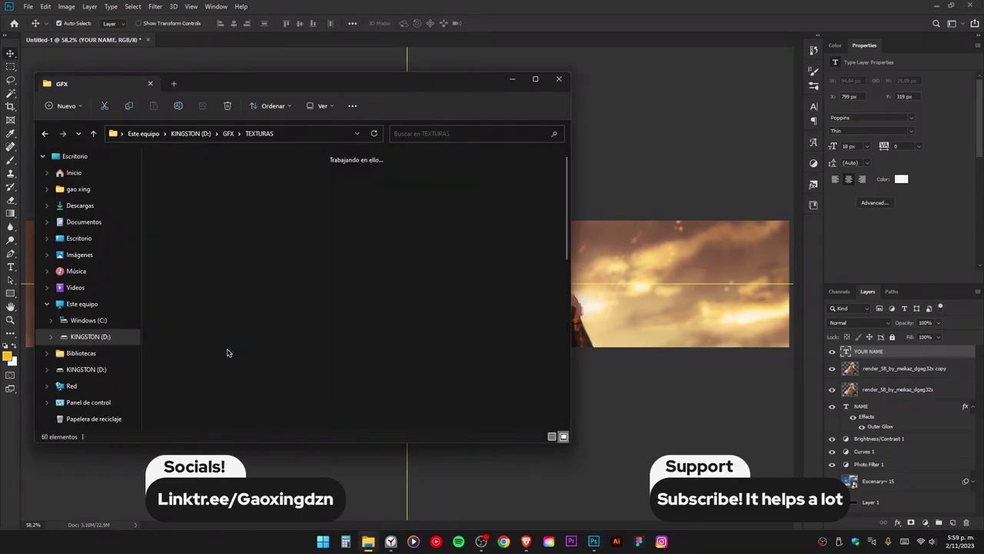
{"action": "double_click", "coordinate": [294, 261]}
{"action": "scroll", "coordinate": [344, 288], "scroll_direction": "down", "scroll_amount": 5}
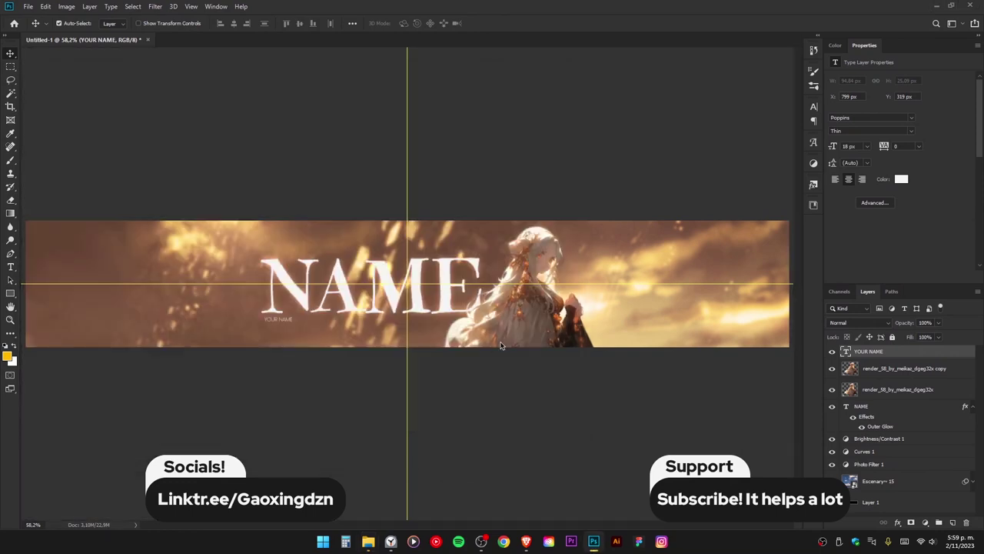
{"action": "left_click_drag", "start_coordinate": [397, 263], "coordinate": [415, 289]}
{"action": "key", "text": "Return"}
{"action": "left_click", "coordinate": [835, 323]}
{"action": "left_click", "coordinate": [842, 406]}
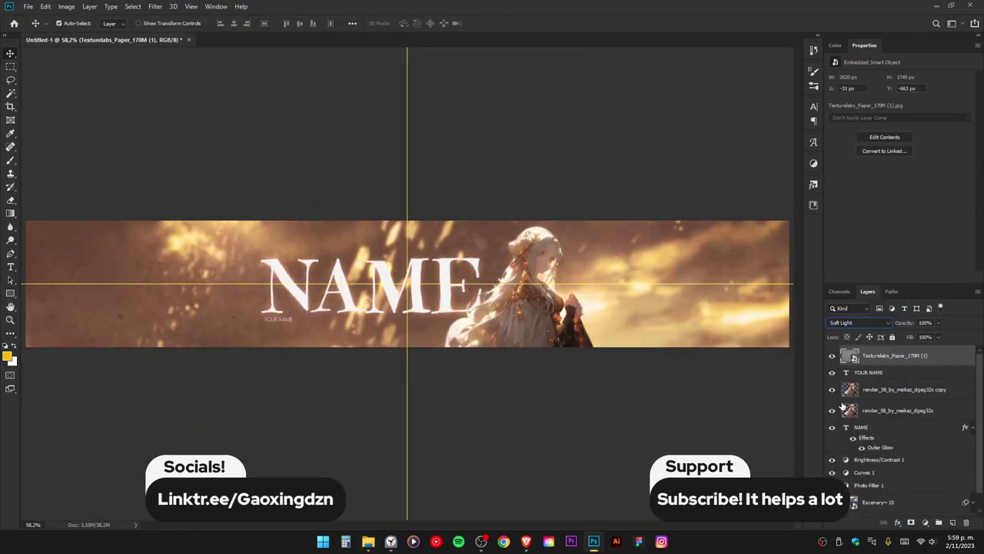
- Browse the GRUNGE and PAPER texture folders for a plain white paper texture
{"action": "left_click", "coordinate": [868, 372]}
{"action": "left_click", "coordinate": [368, 542]}
{"action": "key", "text": "alt+Up"}
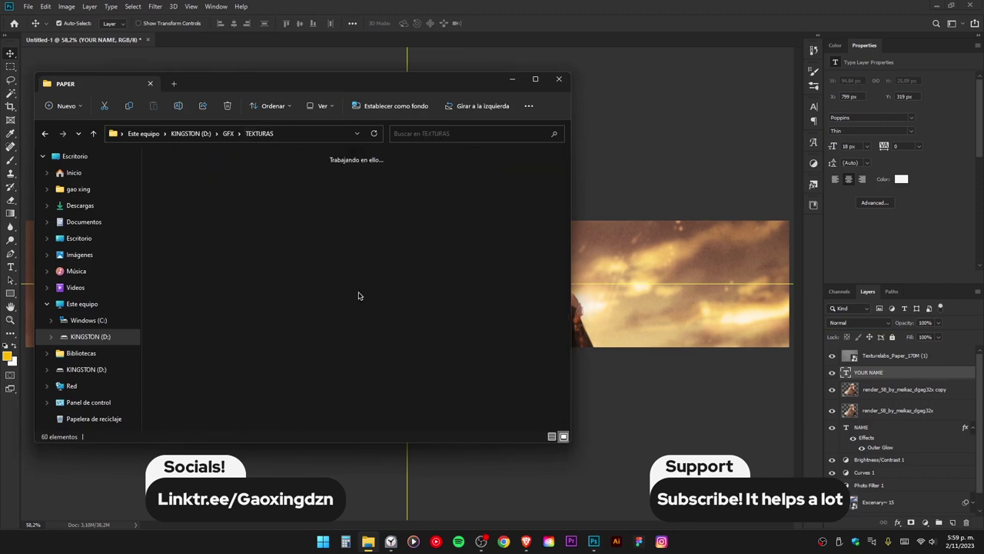
{"action": "scroll", "coordinate": [312, 297], "scroll_direction": "down", "scroll_amount": 10}
{"action": "scroll", "coordinate": [460, 264], "scroll_direction": "up", "scroll_amount": 1}
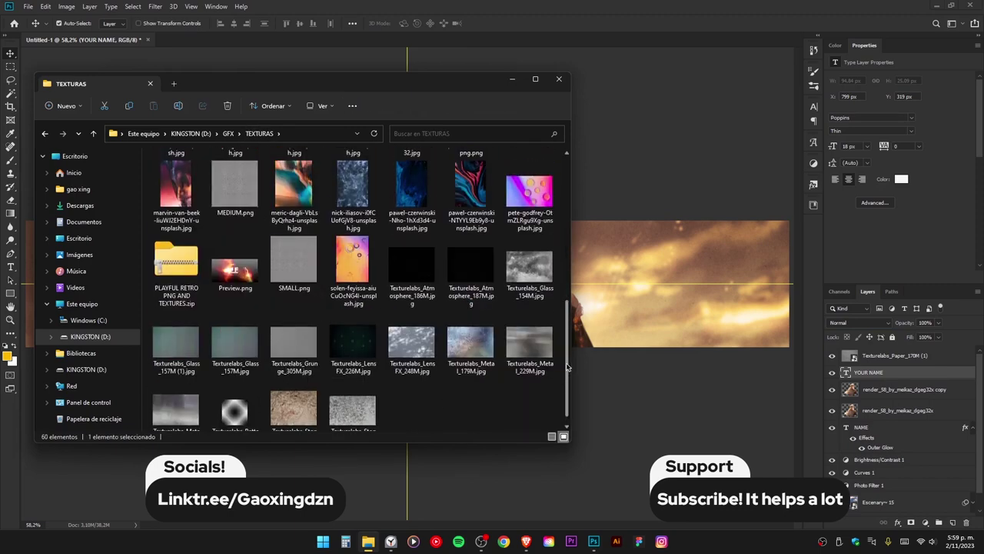
{"action": "scroll", "coordinate": [460, 265], "scroll_direction": "up", "scroll_amount": 3}
{"action": "scroll", "coordinate": [484, 230], "scroll_direction": "up", "scroll_amount": 3}
{"action": "scroll", "coordinate": [508, 180], "scroll_direction": "up", "scroll_amount": 3}
{"action": "double_click", "coordinate": [507, 179]}
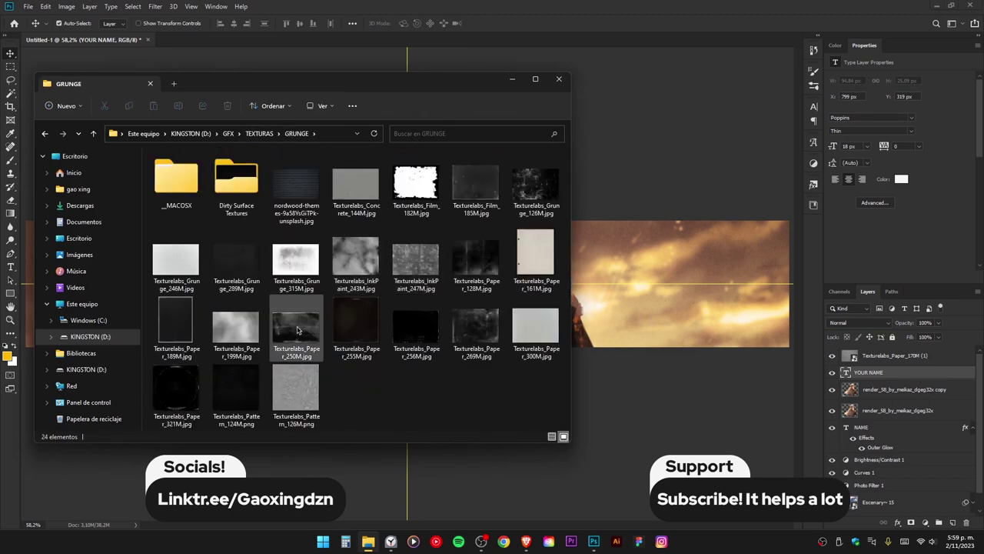
{"action": "key", "text": "alt+Up"}
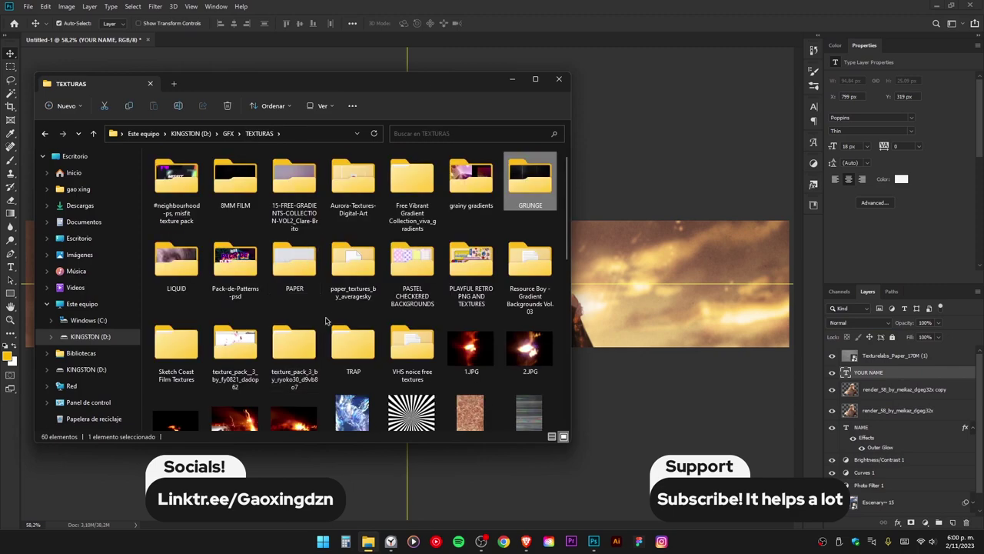
{"action": "scroll", "coordinate": [325, 321], "scroll_direction": "down", "scroll_amount": 2}
{"action": "scroll", "coordinate": [325, 320], "scroll_direction": "down", "scroll_amount": 5}
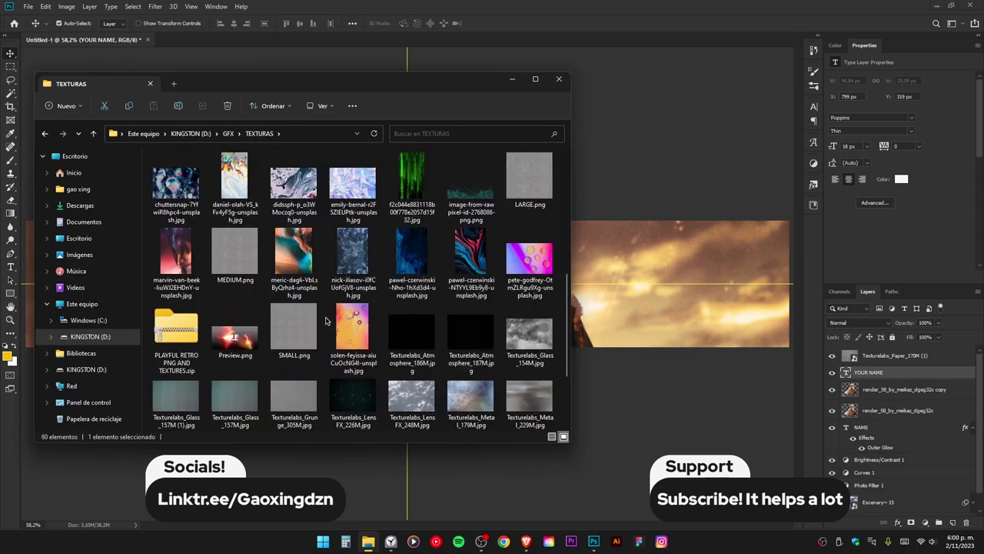
{"action": "scroll", "coordinate": [325, 321], "scroll_direction": "up", "scroll_amount": 2}
{"action": "scroll", "coordinate": [325, 321], "scroll_direction": "down", "scroll_amount": 2}
{"action": "scroll", "coordinate": [325, 321], "scroll_direction": "down", "scroll_amount": 1}
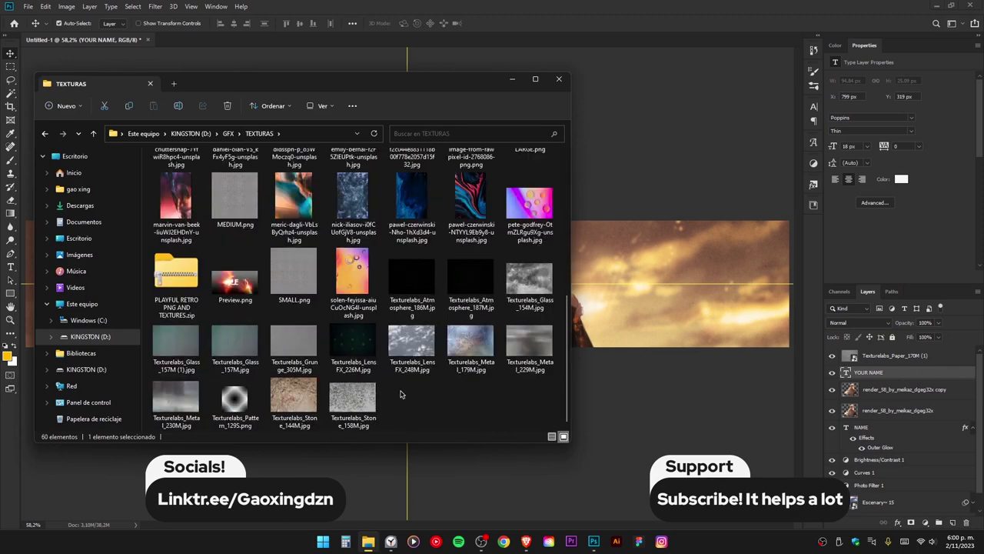
{"action": "scroll", "coordinate": [400, 393], "scroll_direction": "up", "scroll_amount": 5}
{"action": "double_click", "coordinate": [294, 230]}
{"action": "scroll", "coordinate": [296, 281], "scroll_direction": "down", "scroll_amount": 5}
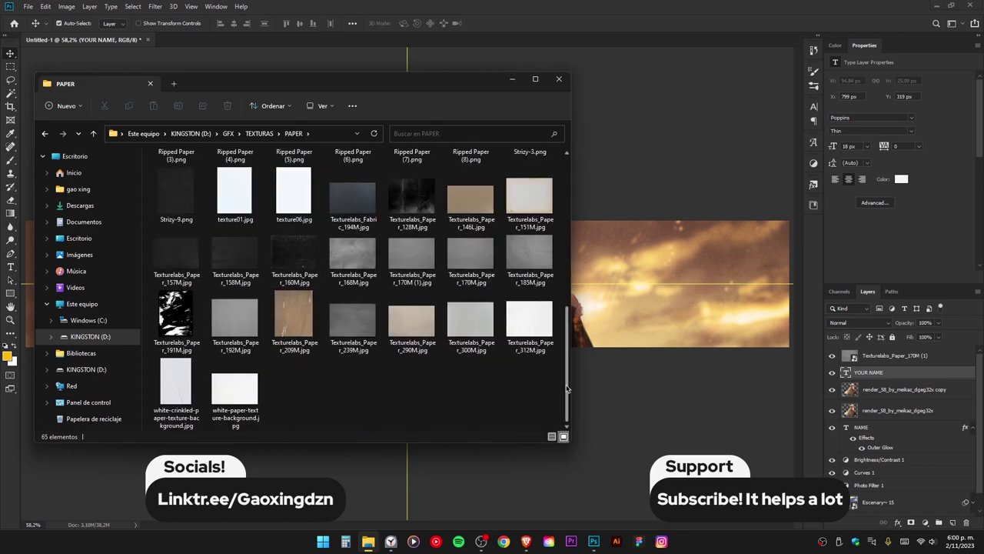
{"action": "scroll", "coordinate": [538, 346], "scroll_direction": "up", "scroll_amount": 1}
{"action": "scroll", "coordinate": [461, 292], "scroll_direction": "up", "scroll_amount": 2}
{"action": "scroll", "coordinate": [407, 239], "scroll_direction": "up", "scroll_amount": 1}
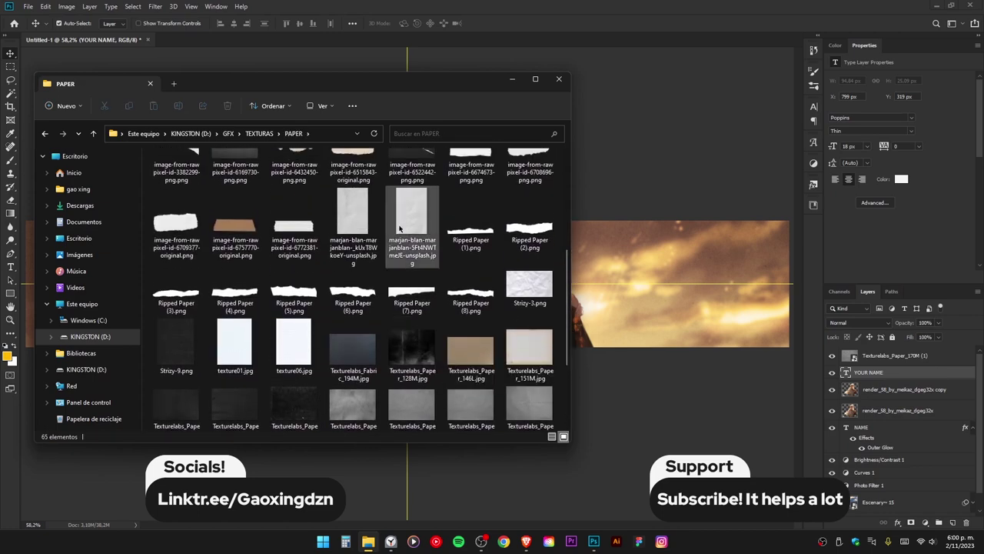
- Place the white paper rotated 90° in Color Burn at 65%, then return to GFX
{"action": "left_click_drag", "start_coordinate": [399, 227], "coordinate": [519, 317]}
{"action": "right_click", "coordinate": [428, 287]}
{"action": "left_click", "coordinate": [462, 383]}
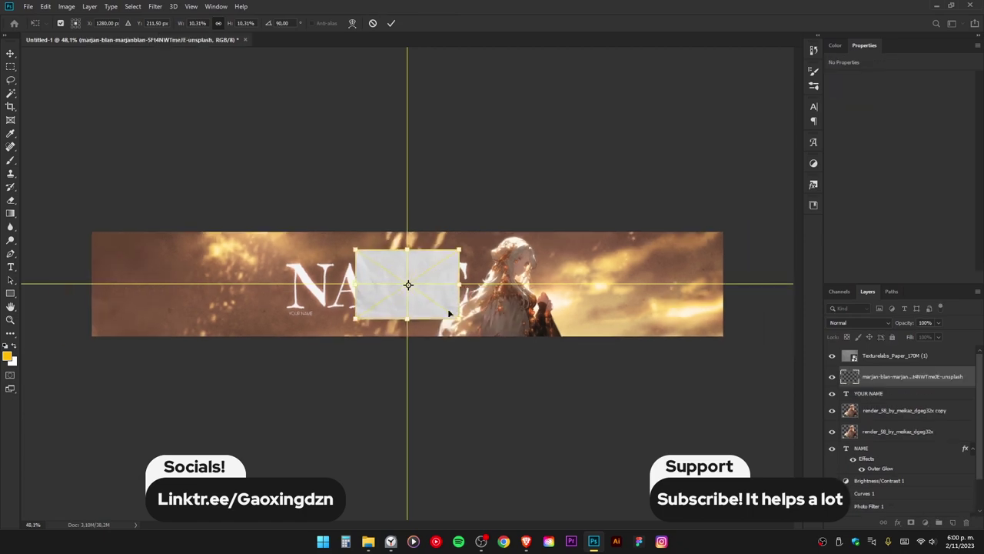
{"action": "key", "text": "ctrl+0"}
{"action": "key", "text": "Return"}
{"action": "left_click", "coordinate": [858, 322]}
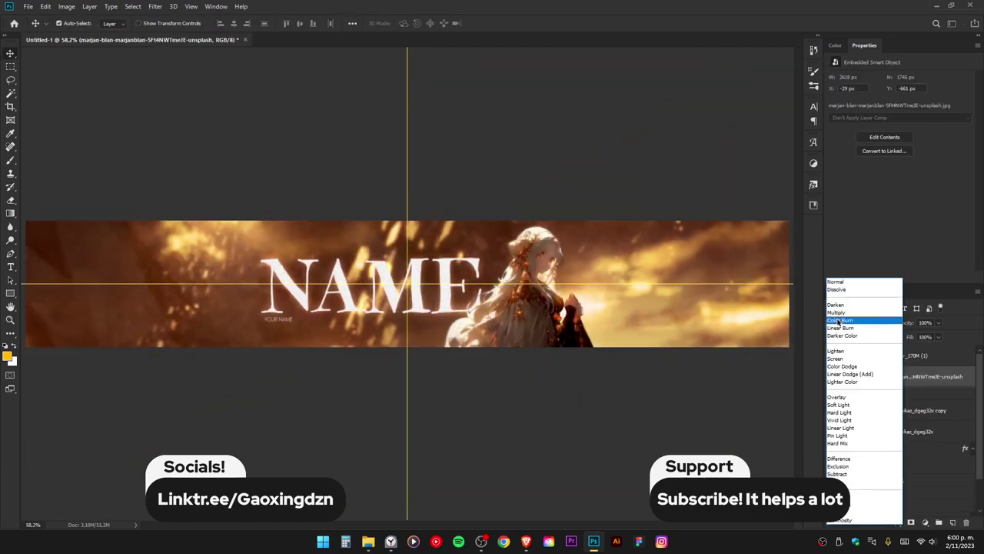
{"action": "left_click", "coordinate": [849, 324]}
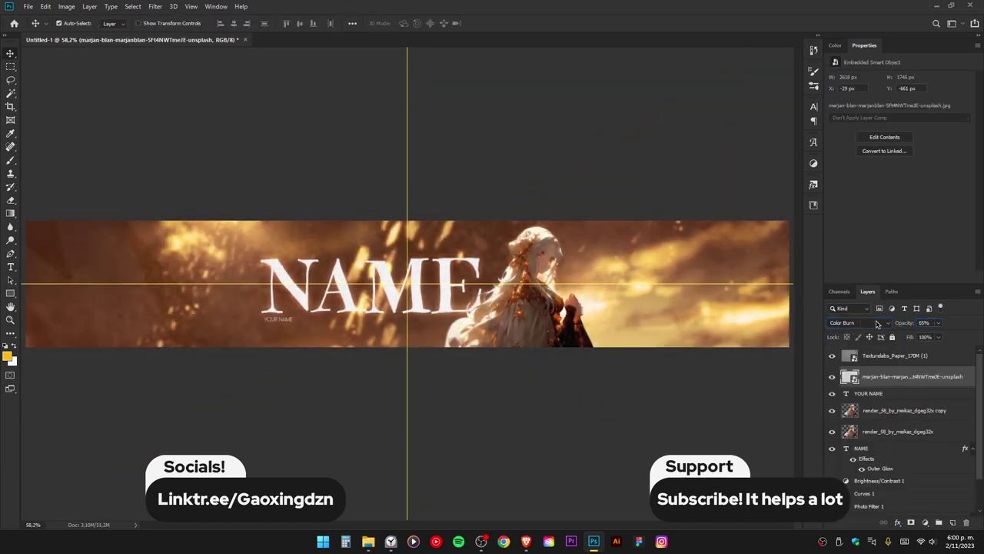
{"action": "left_click", "coordinate": [368, 541]}
{"action": "left_click", "coordinate": [228, 133]}
- Place flower15.png from Renders > PNGs in the banner's bottom-right corner
{"action": "double_click", "coordinate": [235, 323]}
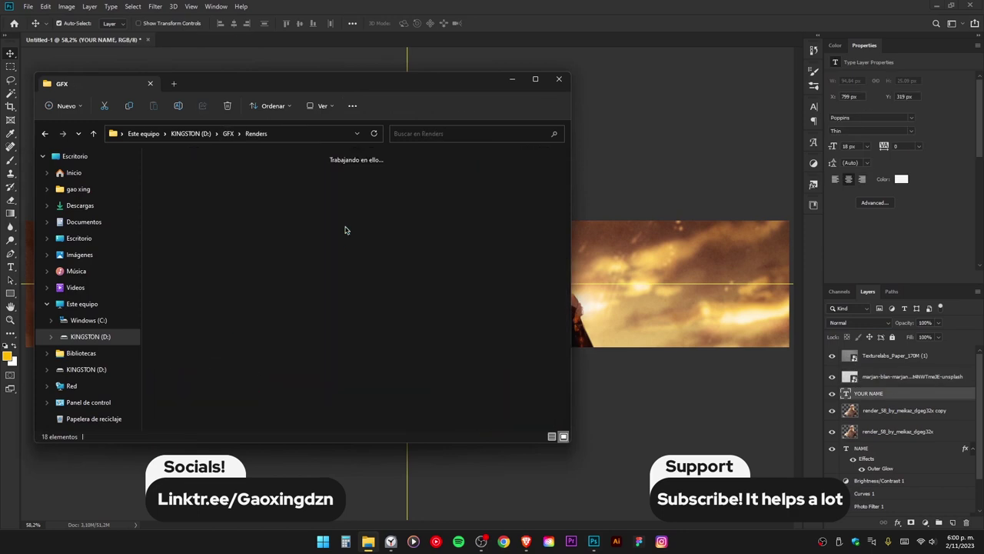
{"action": "double_click", "coordinate": [356, 250]}
{"action": "double_click", "coordinate": [356, 262]}
{"action": "scroll", "coordinate": [356, 264], "scroll_direction": "down", "scroll_amount": 2}
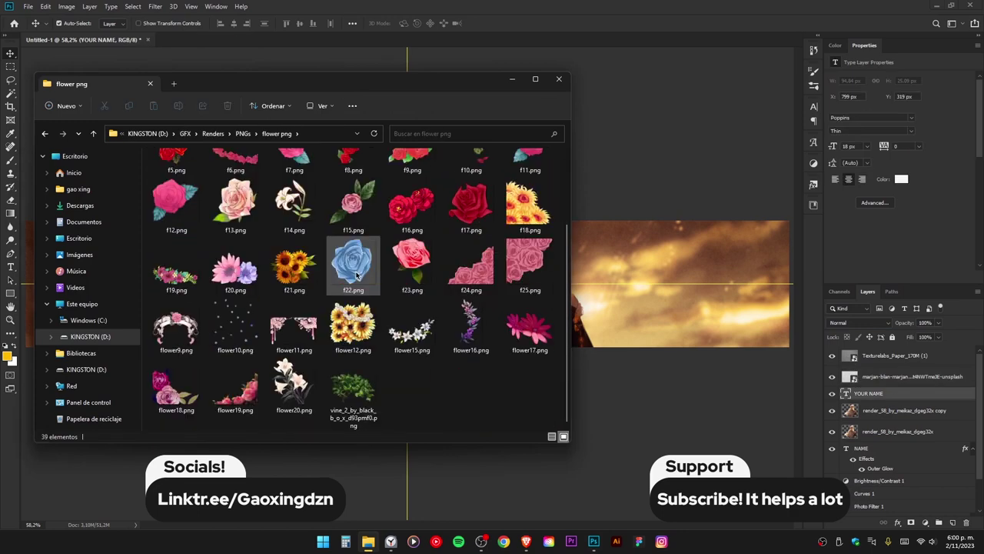
{"action": "mouse_move", "coordinate": [411, 329]}
{"action": "left_mouse_down"}
{"action": "mouse_move", "coordinate": [408, 293]}
{"action": "mouse_move", "coordinate": [768, 352]}
{"action": "mouse_move", "coordinate": [753, 361]}
{"action": "left_mouse_up"}
{"action": "key", "text": "Return"}
{"action": "key", "text": "ctrl+t"}
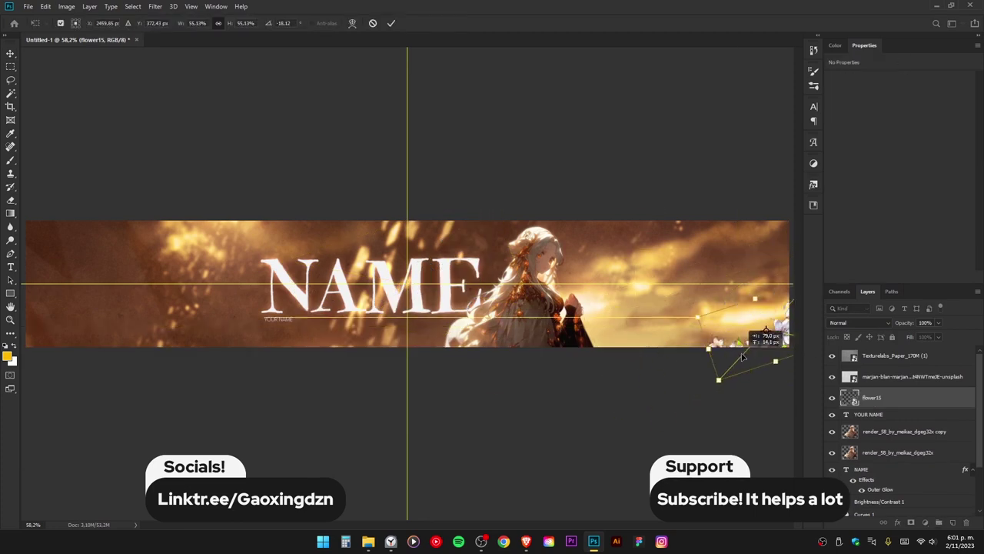
{"action": "key", "text": "Return"}
- Gaussian-blur the flower, clip a warming Photo Filter to it, and convert both to a smart object
{"action": "left_click", "coordinate": [156, 6]}
{"action": "left_click", "coordinate": [158, 17]}
{"action": "key", "text": "Return"}
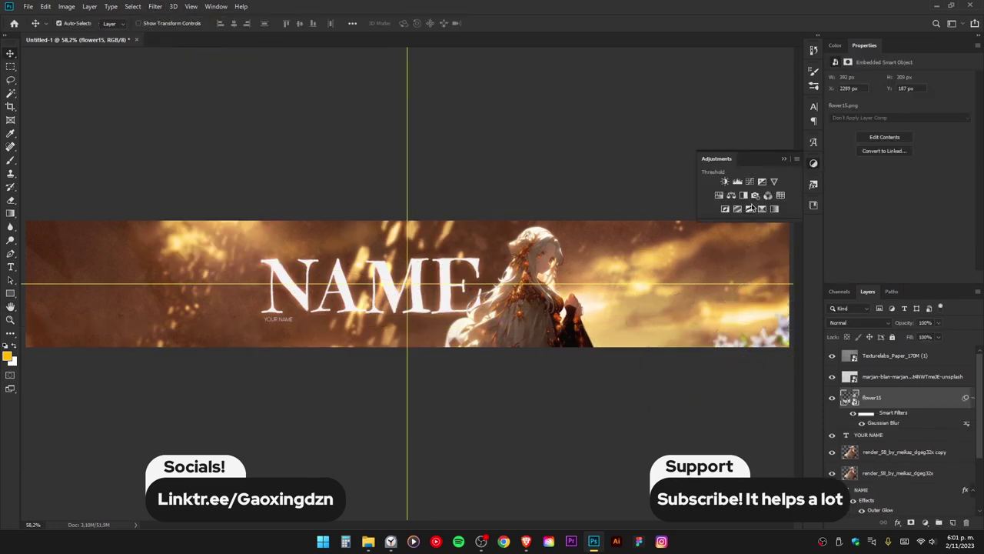
{"action": "left_click", "coordinate": [752, 208]}
{"action": "key", "text": "ctrl+alt+g"}
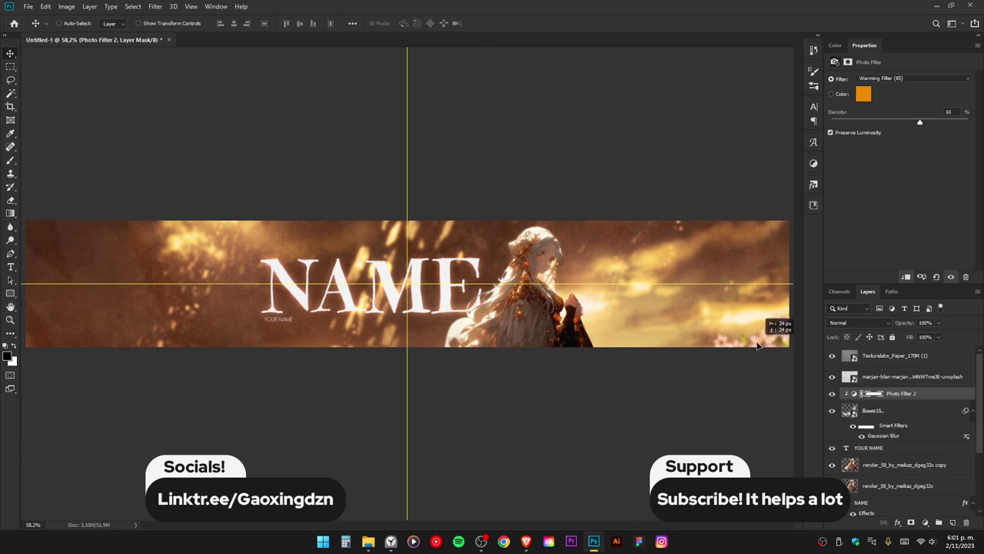
{"action": "left_click", "coordinate": [864, 410], "text": "shift"}
- Flip the flower horizontally and enlarge it in the bottom-left corner
{"action": "key", "text": "ctrl+t"}
{"action": "right_click", "coordinate": [733, 336]}
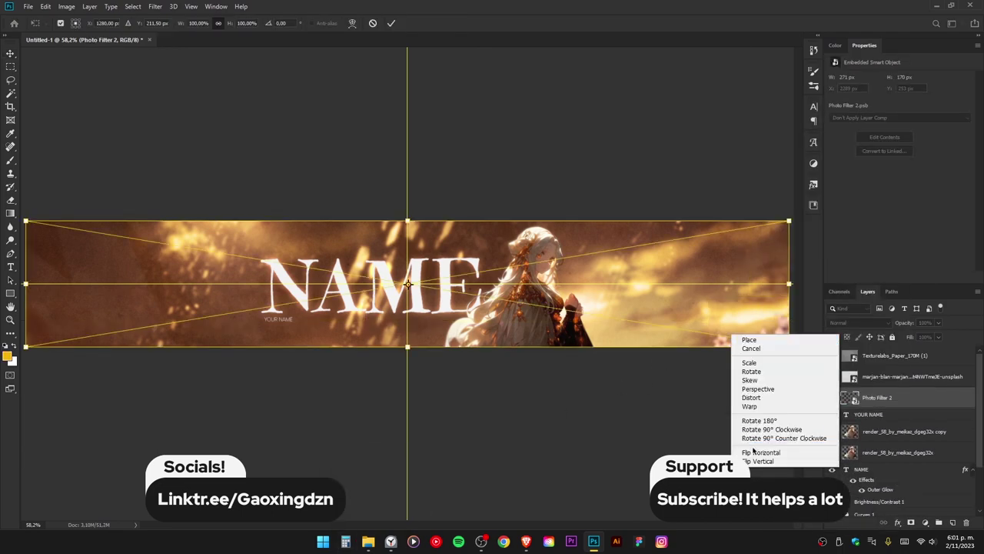
{"action": "left_click", "coordinate": [753, 452]}
{"action": "left_click_drag", "start_coordinate": [408, 346], "coordinate": [423, 387]}
{"action": "key", "text": "Return"}
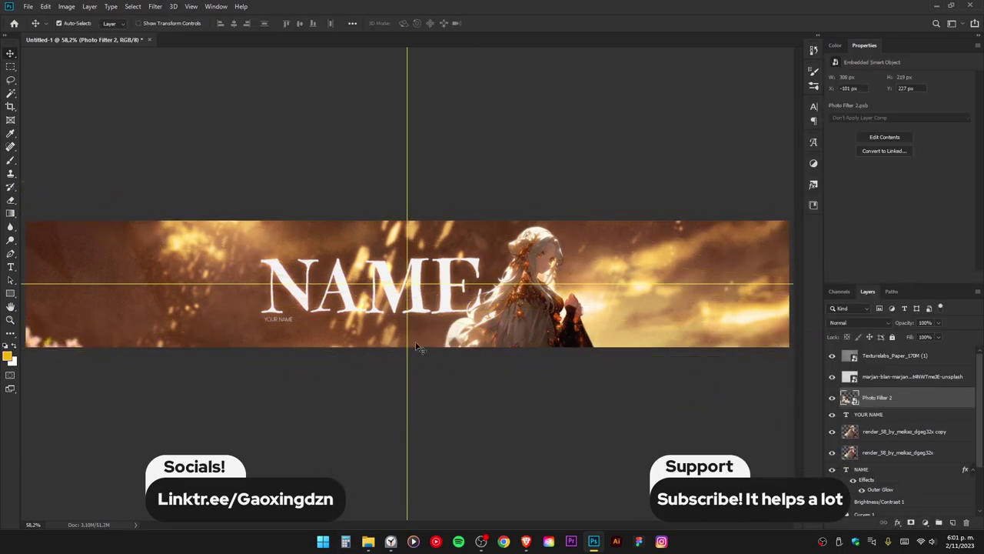
- Duplicate the flower, flip the copy back, and stretch it along the bottom right
{"action": "key", "text": "ctrl+j"}
{"action": "key", "text": "ctrl+t"}
{"action": "right_click", "coordinate": [450, 341]}
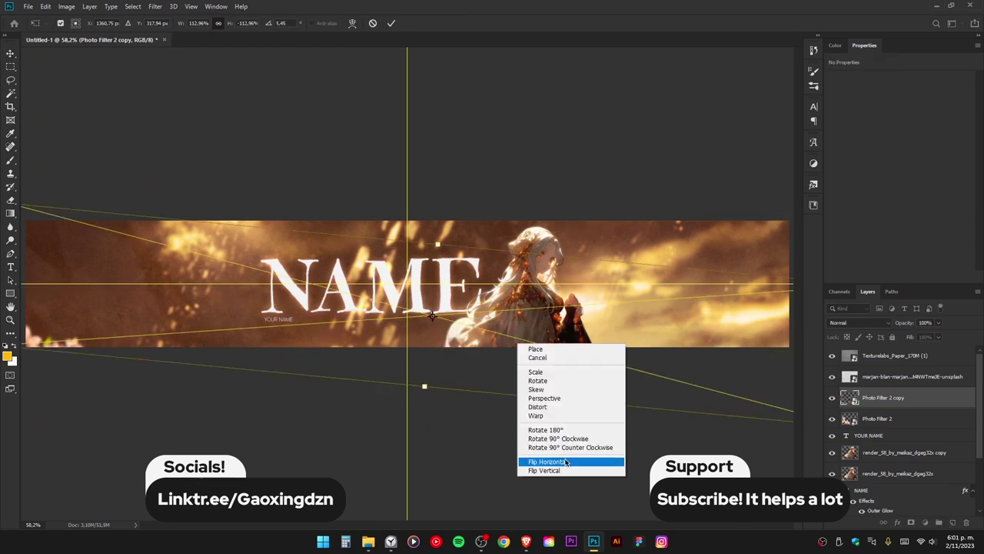
{"action": "left_click", "coordinate": [592, 459]}
{"action": "mouse_move", "coordinate": [657, 358]}
{"action": "left_mouse_down"}
{"action": "mouse_move", "coordinate": [648, 326]}
{"action": "mouse_move", "coordinate": [586, 307]}
{"action": "left_mouse_up"}
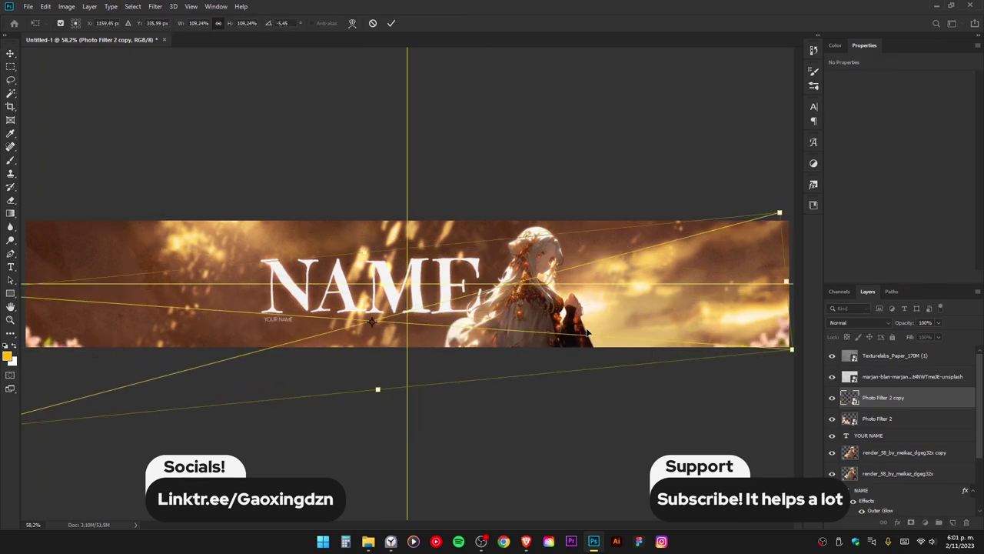
{"action": "key", "text": "Return"}
{"action": "key", "text": "ctrl+shift+alt+n"}
- Paint a soft white brush glow on Layer 2, set to Color Dodge at low opacity
{"action": "key", "text": "b"}
{"action": "scroll", "coordinate": [600, 363], "scroll_direction": "down", "scroll_amount": 1}
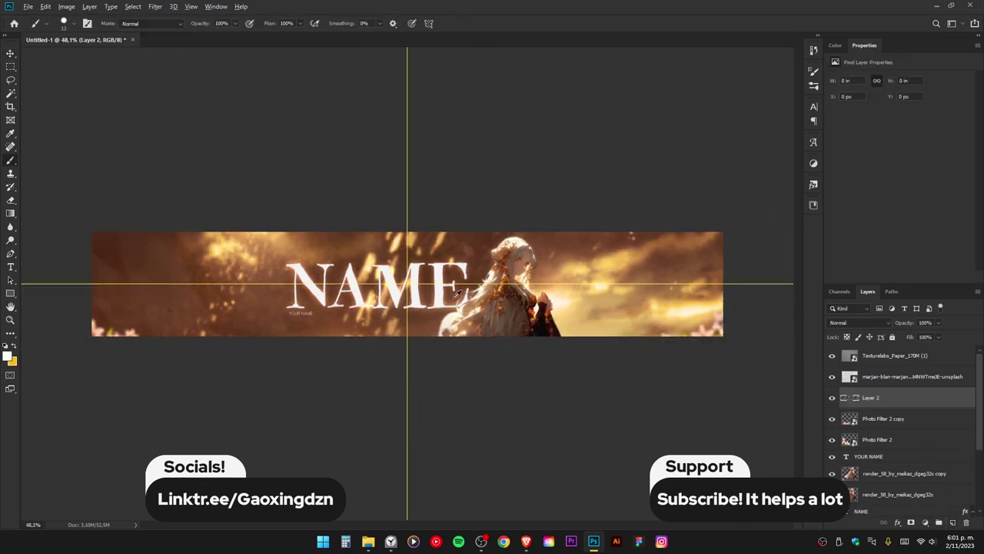
{"action": "right_click", "coordinate": [600, 362]}
{"action": "key", "text": "Escape"}
{"action": "key", "text": "v"}
{"action": "key", "text": "ctrl+0"}
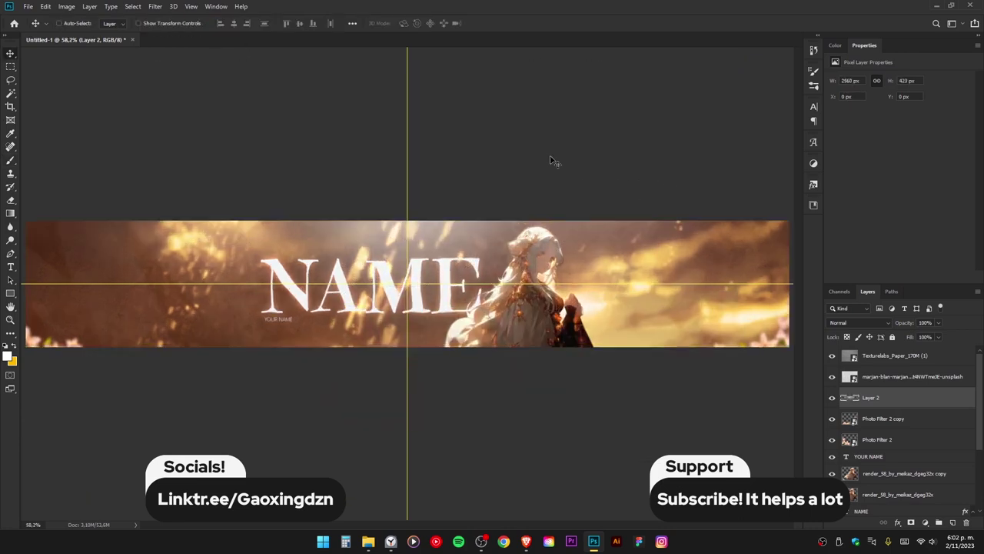
{"action": "left_click", "coordinate": [857, 322]}
{"action": "left_click", "coordinate": [845, 347]}
{"action": "key", "text": "BackSpace"}
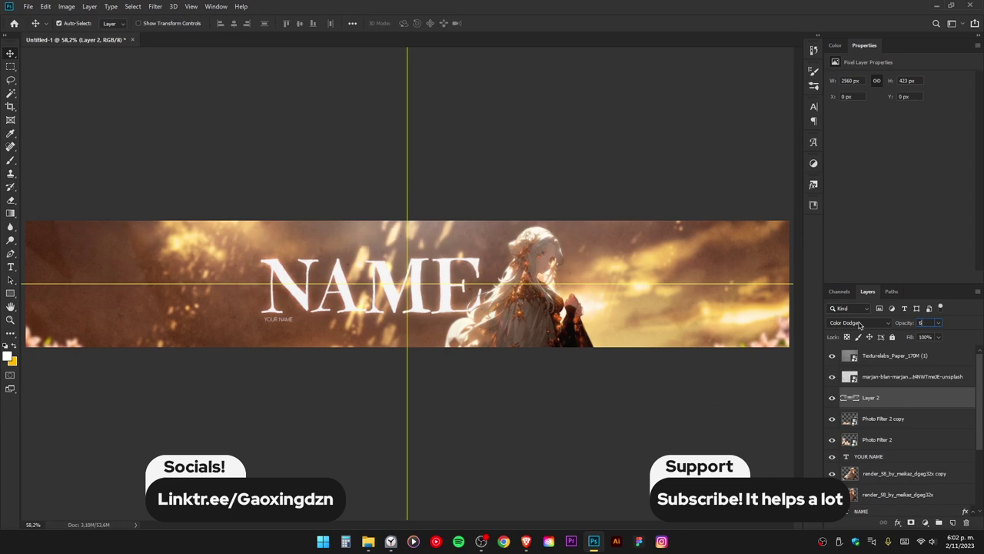
- On a new layer, paint near-black soft shading over the banner's left side
{"action": "left_click", "coordinate": [952, 522]}
{"action": "key", "text": "b"}
{"action": "left_click", "coordinate": [8, 356]}
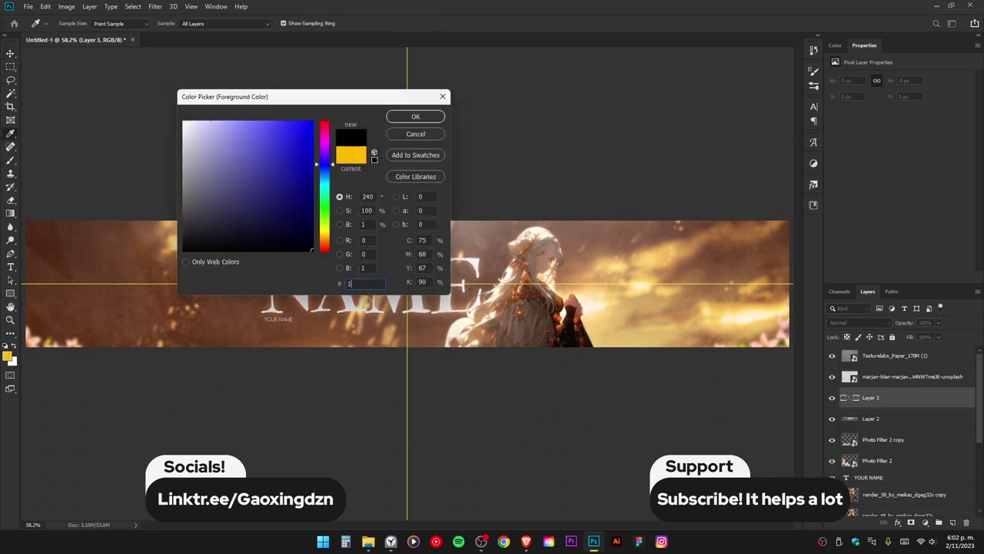
{"action": "left_click", "coordinate": [404, 114]}
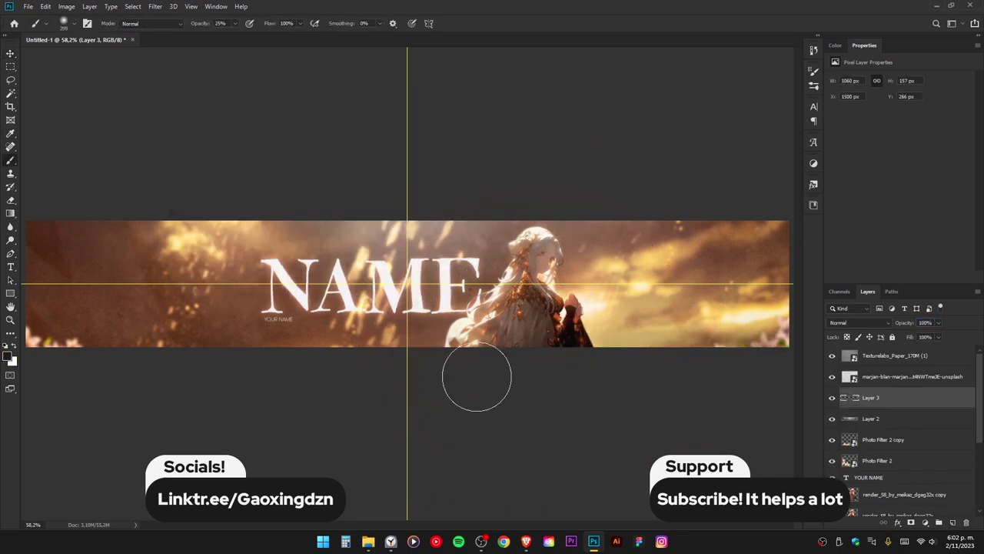
{"action": "left_click_drag", "start_coordinate": [148, 362], "coordinate": [84, 276]}
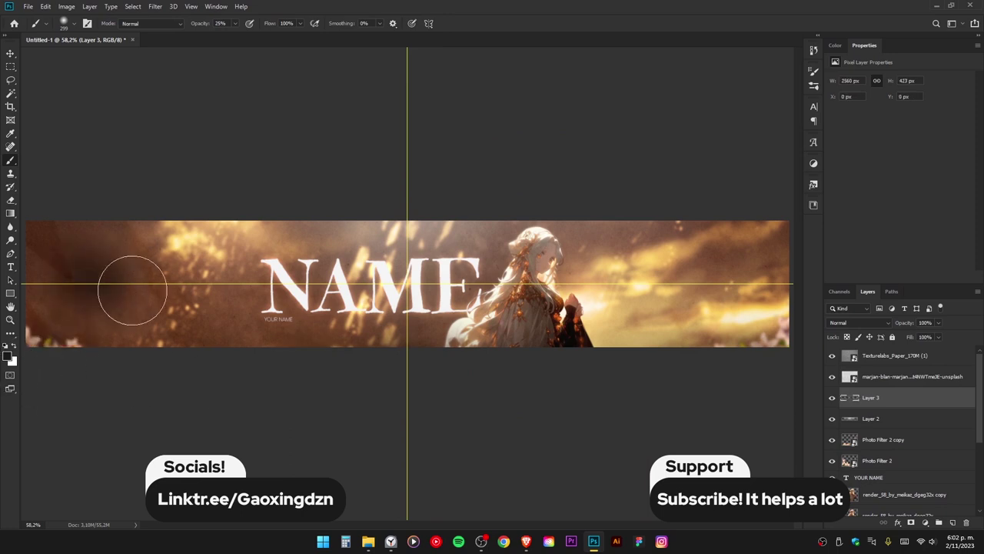
{"action": "scroll", "coordinate": [723, 308], "scroll_direction": "down", "scroll_amount": 1}
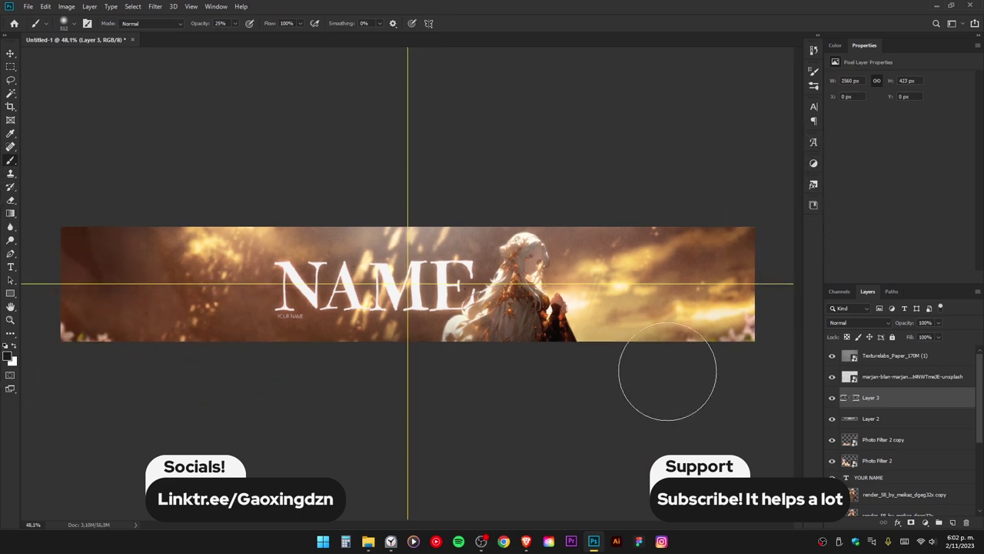
{"action": "scroll", "coordinate": [731, 338], "scroll_direction": "down", "scroll_amount": 1}
{"action": "key", "text": "v"}
{"action": "scroll", "coordinate": [42, 345], "scroll_direction": "up", "scroll_amount": 2}
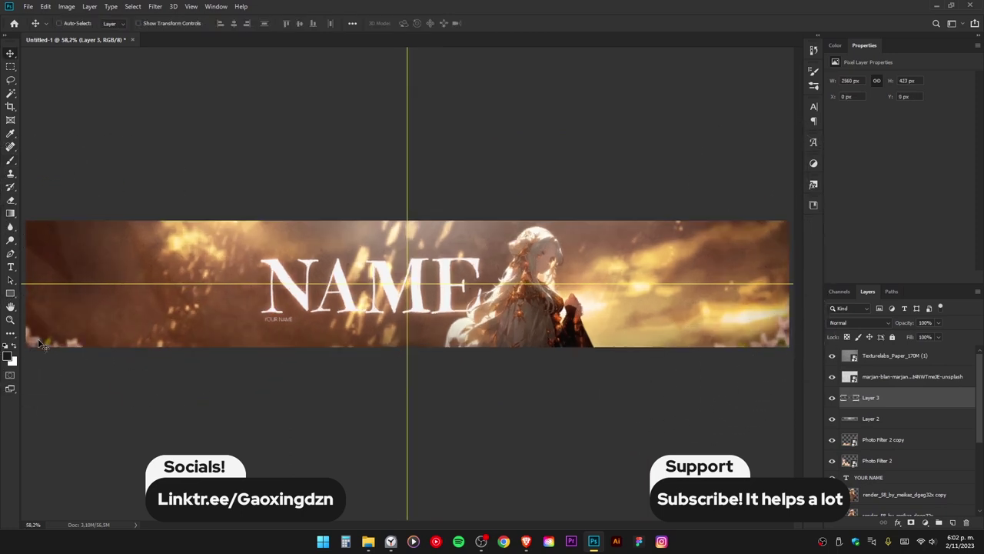
- Place Light Leak Texture 32 from TEXTURAS > 8MM FILM, rotated 90 degrees
{"action": "left_click", "coordinate": [369, 540]}
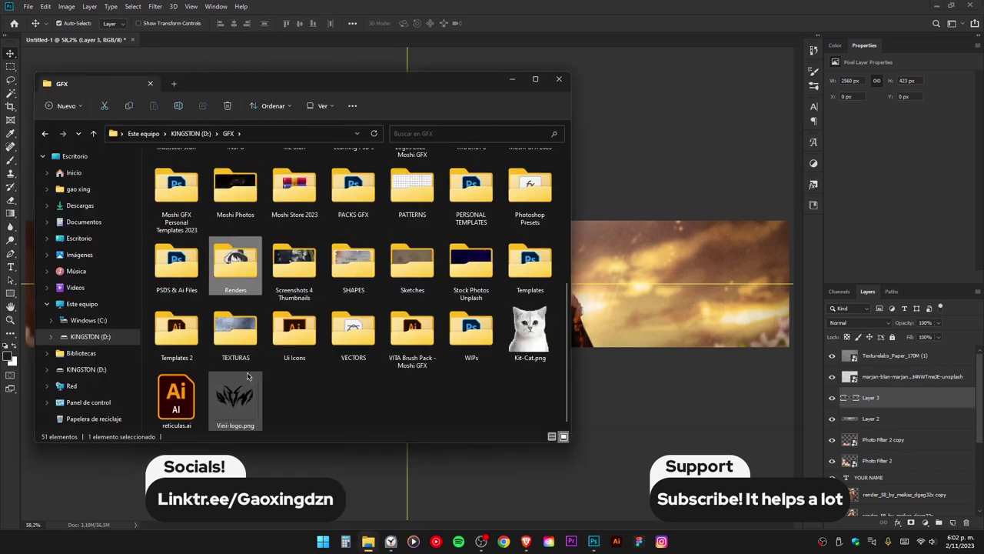
{"action": "double_click", "coordinate": [235, 253]}
{"action": "double_click", "coordinate": [245, 200]}
{"action": "scroll", "coordinate": [377, 346], "scroll_direction": "down", "scroll_amount": 2}
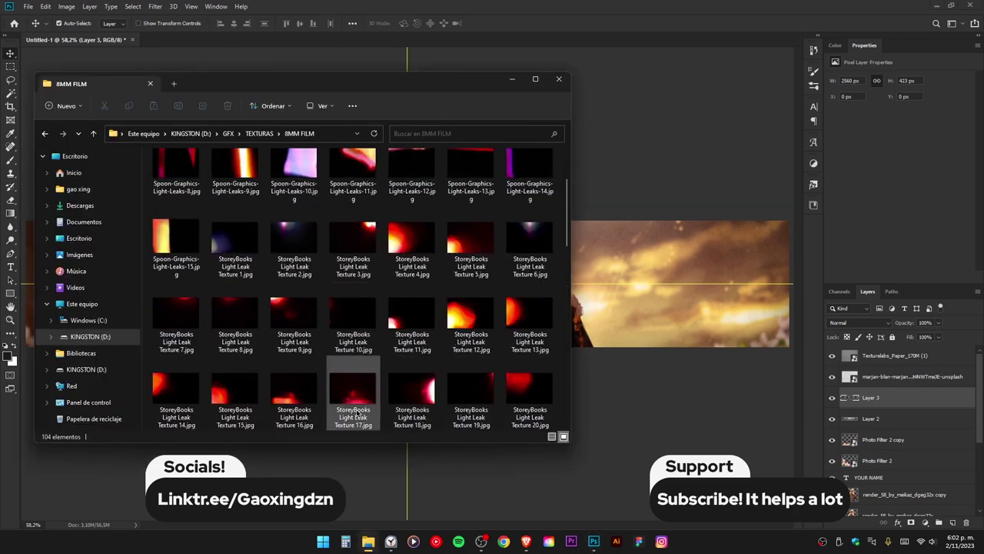
{"action": "left_click_drag", "start_coordinate": [398, 402], "coordinate": [429, 297]}
{"action": "right_click", "coordinate": [428, 296]}
{"action": "left_click", "coordinate": [473, 395]}
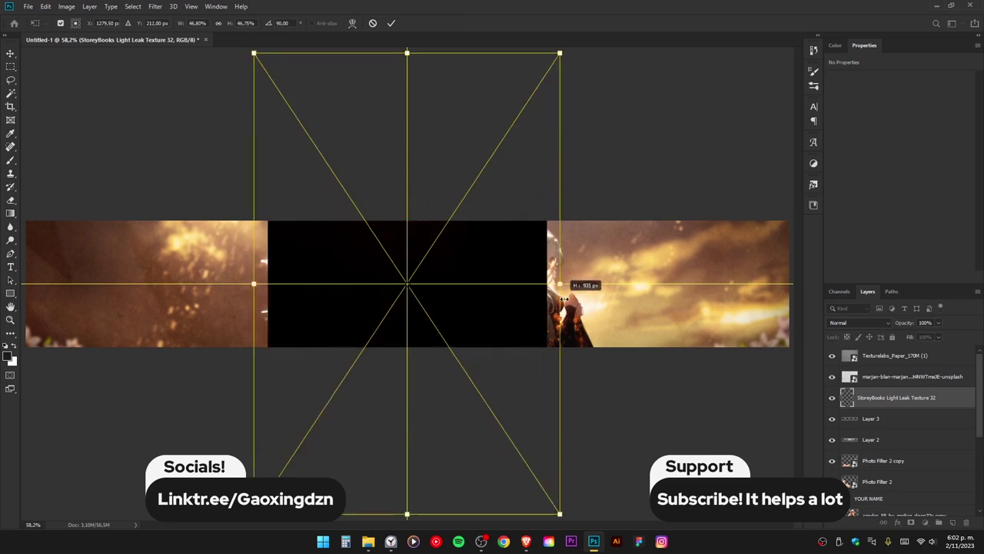
{"action": "key", "text": "Return"}
{"action": "left_click", "coordinate": [859, 322]}
- Blend the light leak in Linear Dodge (Add) and soften it with a brushed layer mask
{"action": "left_click", "coordinate": [853, 370]}
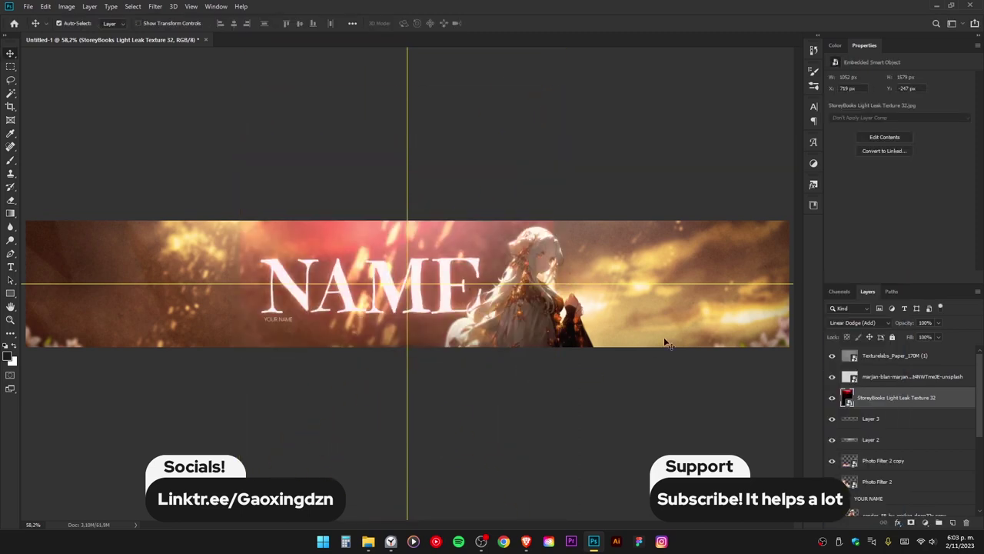
{"action": "key", "text": "ctrl+m"}
{"action": "key", "text": "b"}
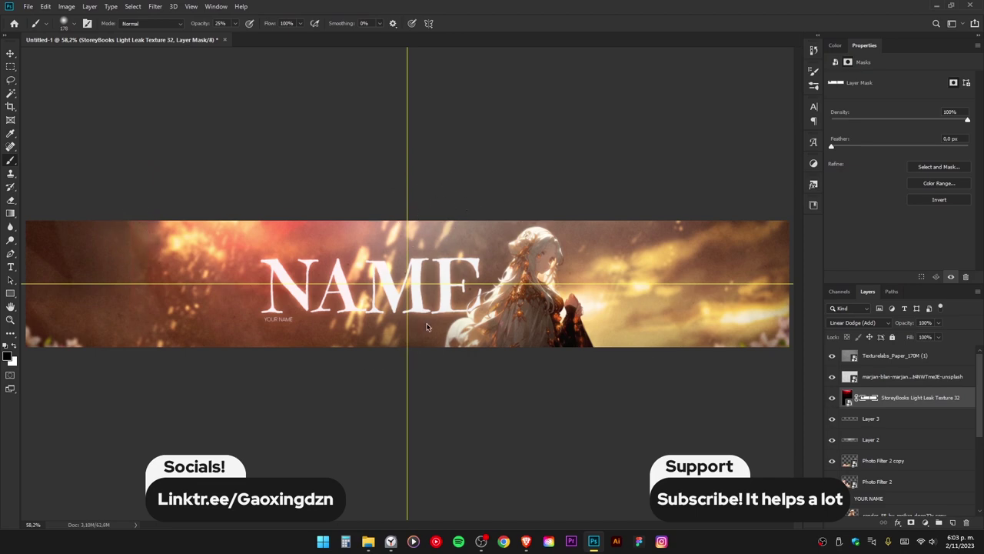
{"action": "left_click", "coordinate": [367, 539]}
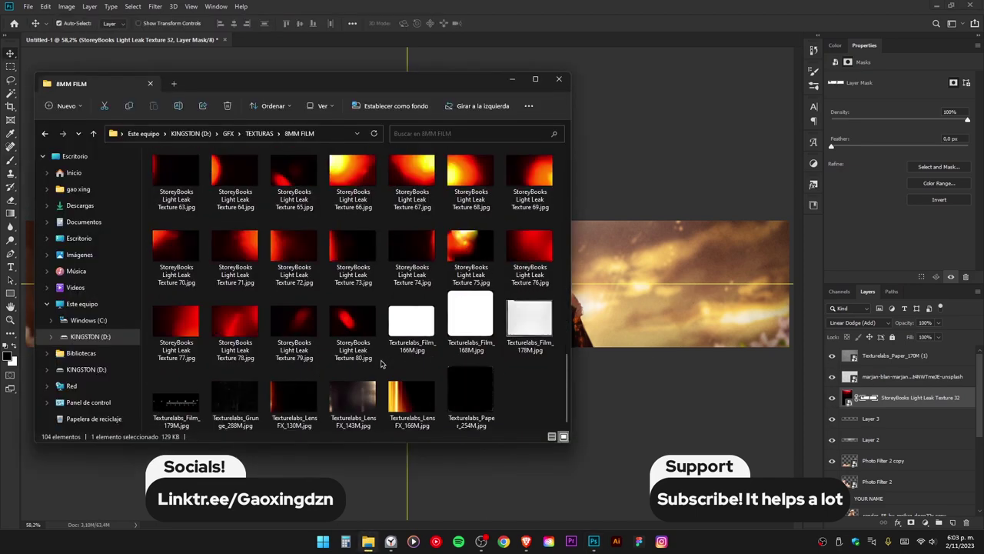
{"action": "scroll", "coordinate": [380, 363], "scroll_direction": "up", "scroll_amount": 5}
{"action": "scroll", "coordinate": [380, 363], "scroll_direction": "up", "scroll_amount": 3}
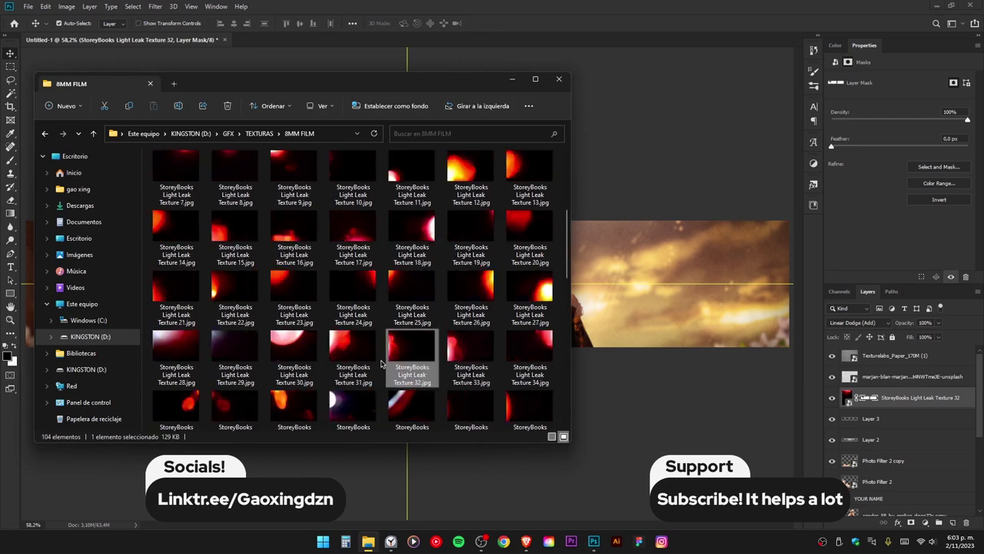
{"action": "scroll", "coordinate": [380, 363], "scroll_direction": "up", "scroll_amount": 3}
{"action": "mouse_move", "coordinate": [412, 361]}
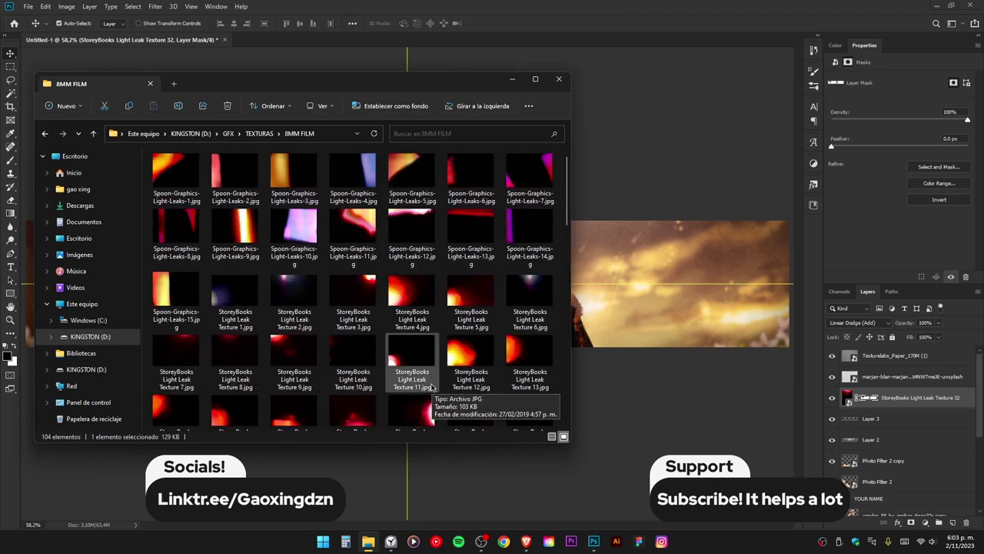
{"action": "scroll", "coordinate": [432, 387], "scroll_direction": "down", "scroll_amount": 3}
- Place Light Leak Texture 22 rotated 90° counter-clockwise and enlarged
{"action": "left_click_drag", "start_coordinate": [412, 396], "coordinate": [408, 284]}
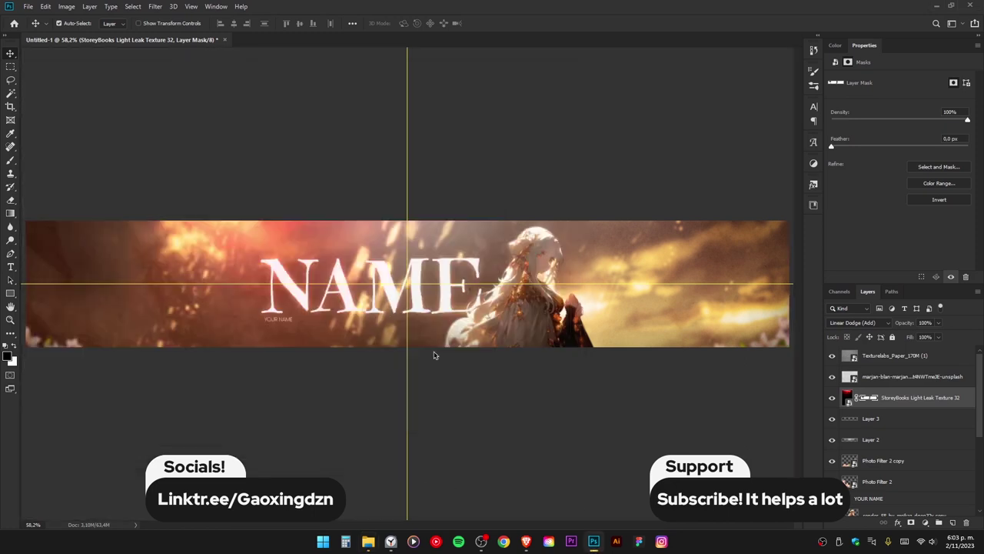
{"action": "right_click", "coordinate": [492, 421]}
{"action": "left_click", "coordinate": [492, 413]}
{"action": "mouse_move", "coordinate": [469, 345]}
{"action": "left_mouse_down"}
{"action": "mouse_move", "coordinate": [516, 378]}
{"action": "mouse_move", "coordinate": [539, 257]}
{"action": "left_mouse_up"}
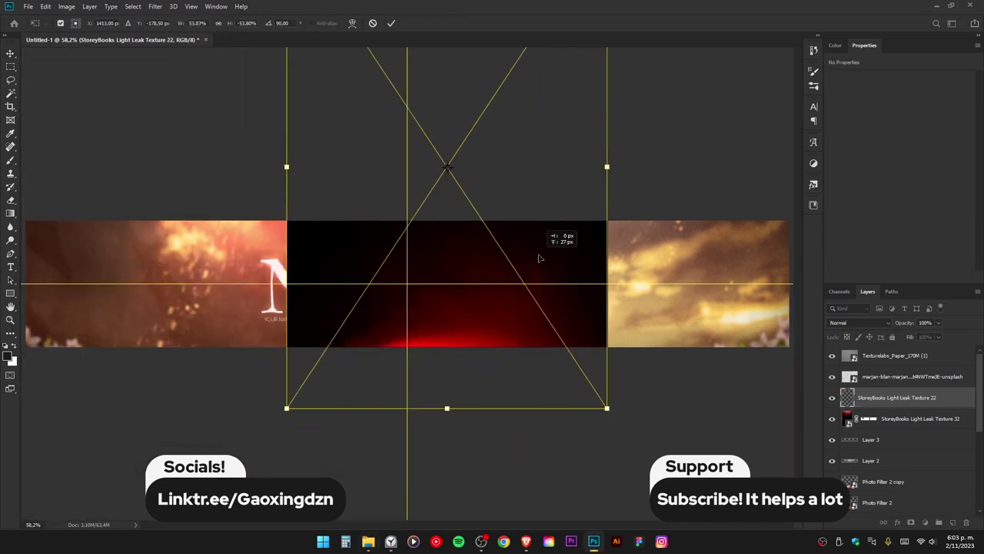
{"action": "key", "text": "Return"}
- Set Texture 22 to Color Dodge over the girl and add a painted layer mask
{"action": "left_click", "coordinate": [858, 322]}
{"action": "left_click", "coordinate": [846, 364]}
{"action": "left_click_drag", "start_coordinate": [471, 336], "coordinate": [561, 354]}
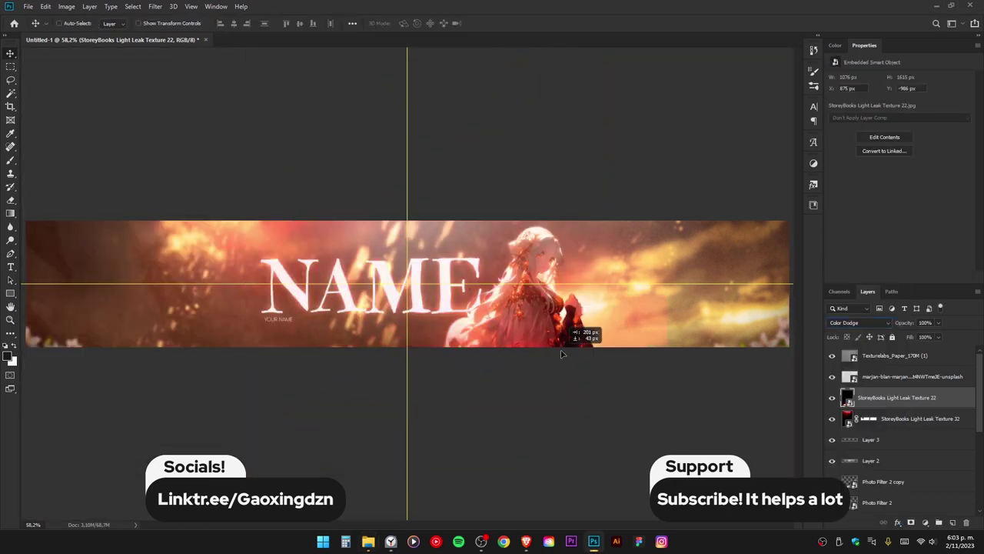
{"action": "left_click", "coordinate": [912, 522]}
{"action": "key", "text": "b"}
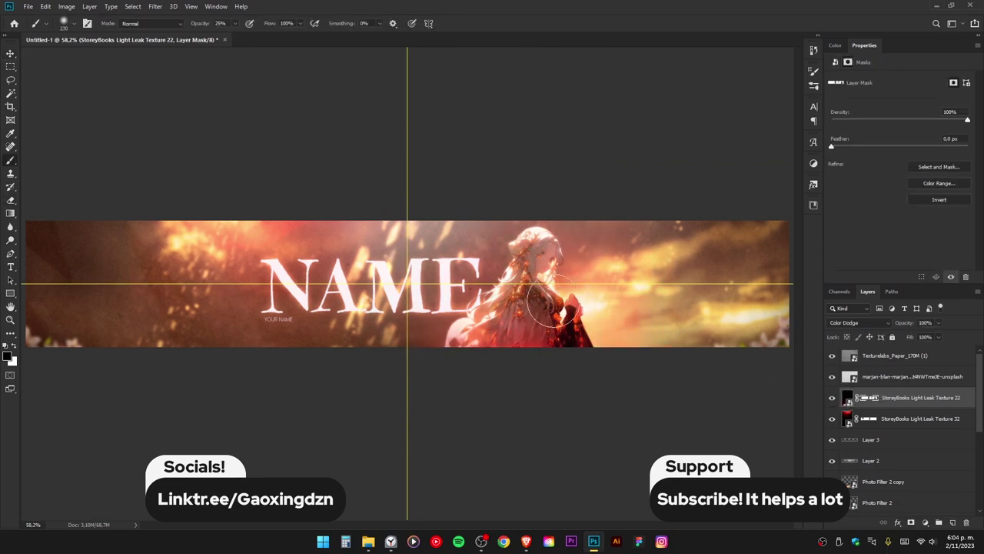
- Colorize Textures 22 and 32 orange with Hue/Saturation, using hue 42 on Texture 32
{"action": "left_click", "coordinate": [848, 397]}
{"action": "key", "text": "ctrl+u"}
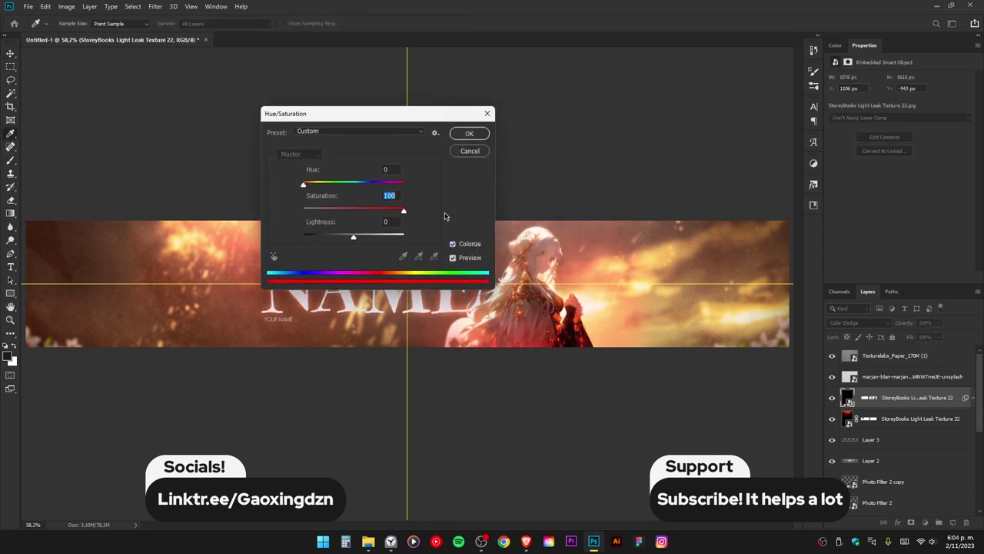
{"action": "left_click_drag", "start_coordinate": [303, 190], "coordinate": [316, 188]}
{"action": "left_click", "coordinate": [469, 134]}
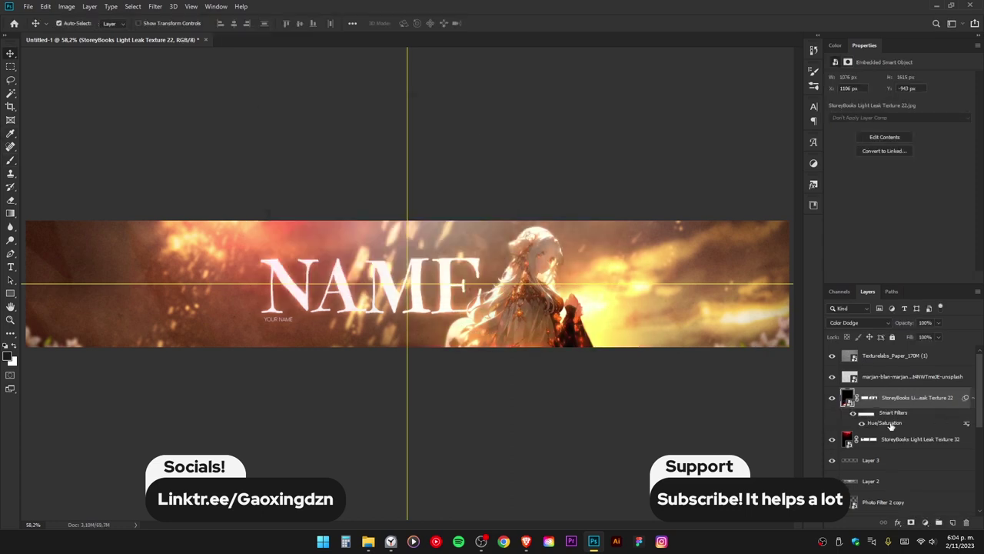
{"action": "key", "text": "ctrl+u"}
{"action": "left_click", "coordinate": [469, 151]}
{"action": "key", "text": "alt+bracketleft"}
{"action": "key", "text": "ctrl+u"}
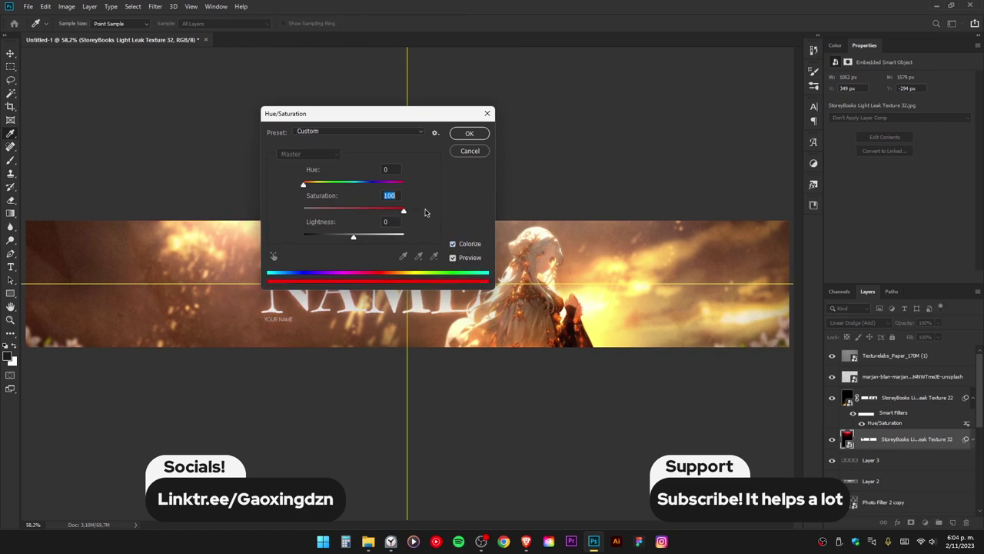
{"action": "type", "text": "42"}
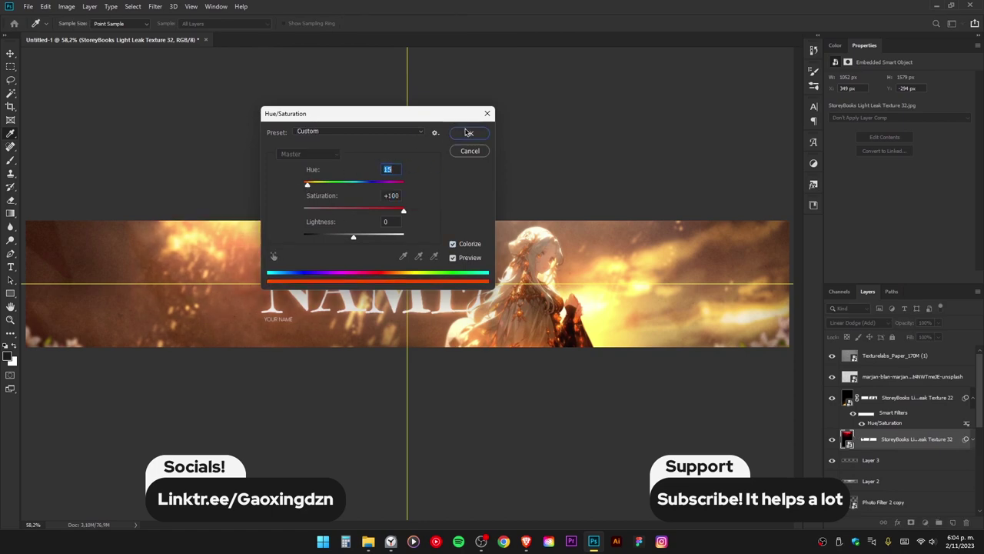
{"action": "left_click", "coordinate": [468, 133]}
{"action": "left_click", "coordinate": [368, 541]}
- Place 1.png from GFX > Effects across the banner in Linear Dodge (Add)
{"action": "left_click", "coordinate": [228, 133]}
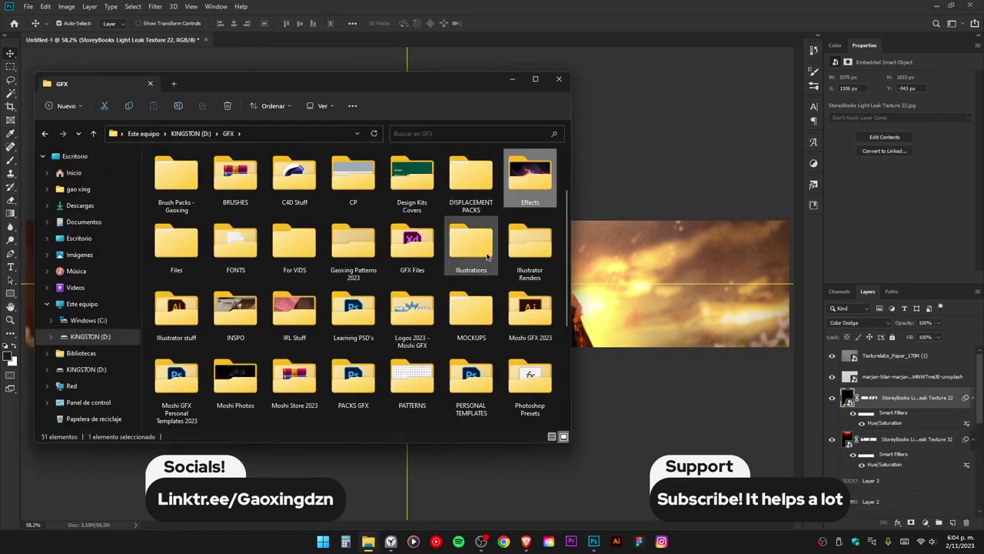
{"action": "double_click", "coordinate": [529, 177]}
{"action": "left_click_drag", "start_coordinate": [450, 295], "coordinate": [407, 284]}
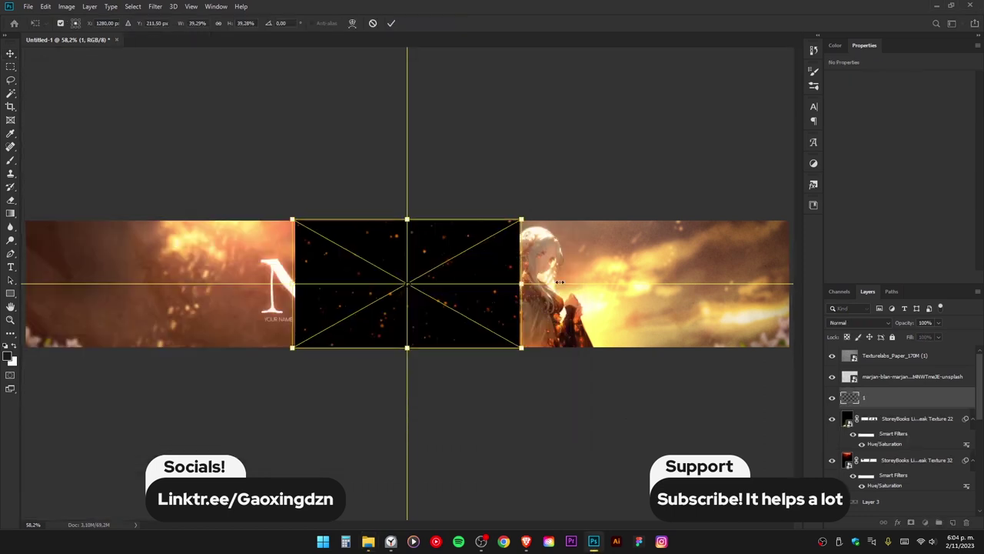
{"action": "key", "text": "Return"}
{"action": "left_click", "coordinate": [859, 322]}
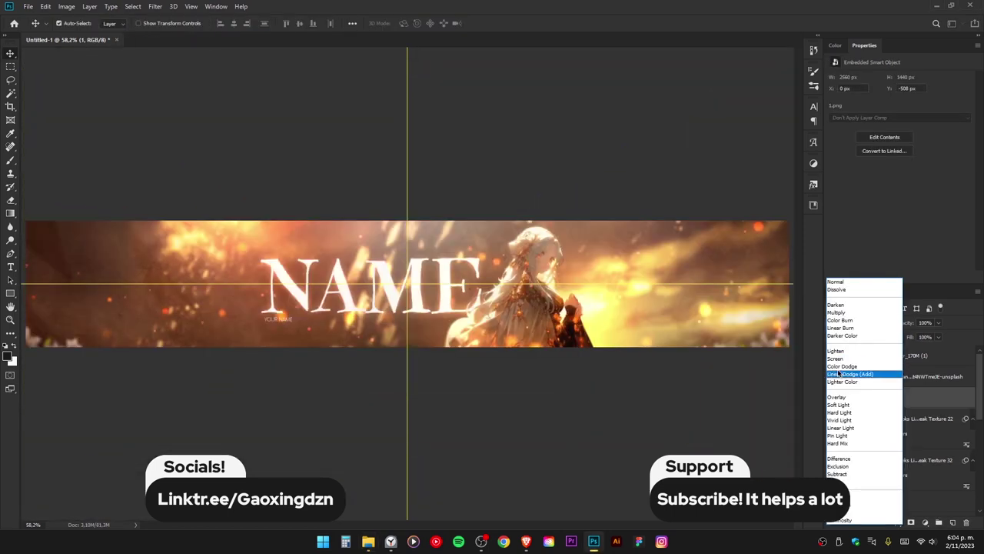
{"action": "left_click", "coordinate": [838, 373]}
{"action": "scroll", "coordinate": [895, 451], "scroll_direction": "down", "scroll_amount": 3}
{"action": "double_click", "coordinate": [847, 454]}
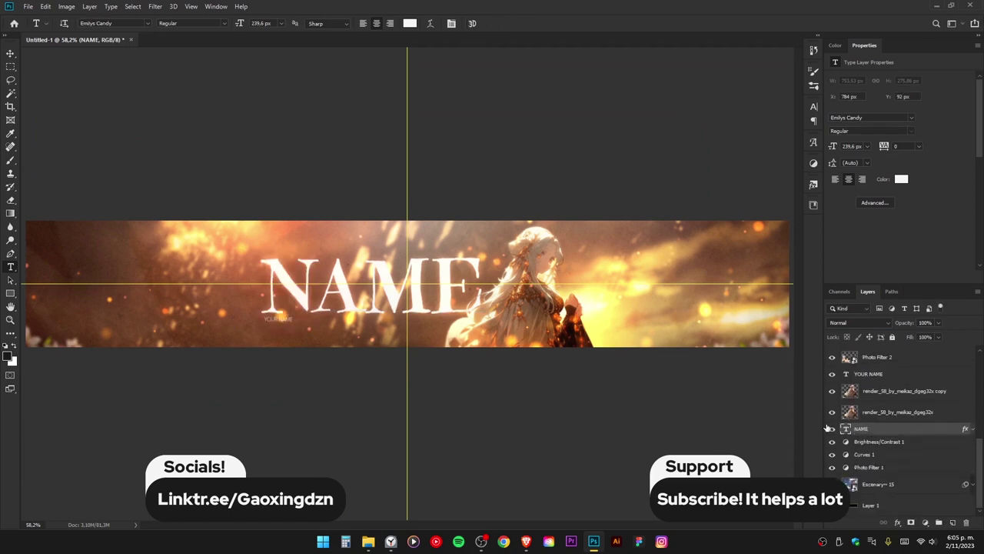
- Hide the NAME title and set the YOUR NAME text to 36 px
{"action": "left_click", "coordinate": [831, 428]}
{"action": "left_click", "coordinate": [280, 23]}
{"action": "left_click", "coordinate": [265, 126]}
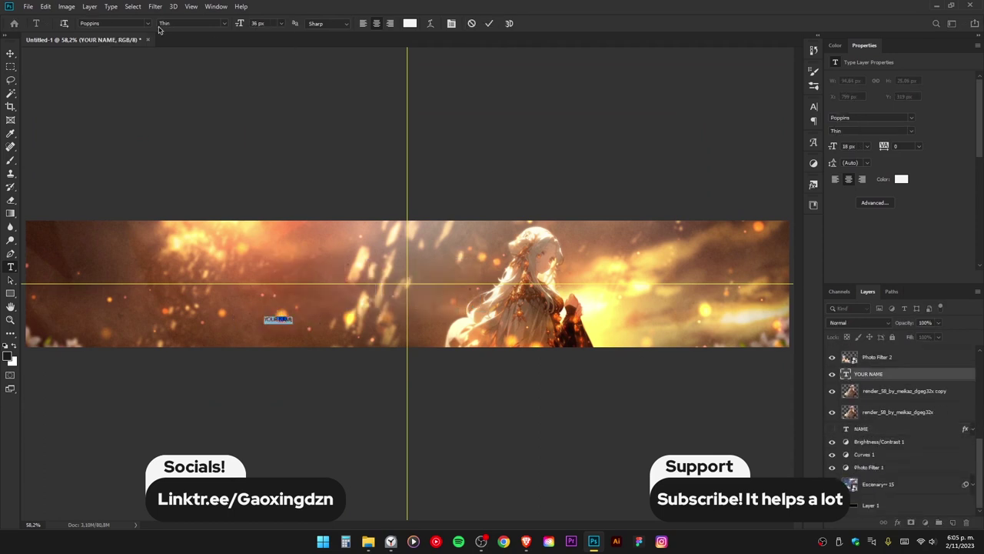
- Change the YOUR NAME font to Wistonia Signature
{"action": "left_click", "coordinate": [828, 127]}
{"action": "scroll", "coordinate": [751, 230], "scroll_direction": "down", "scroll_amount": 10}
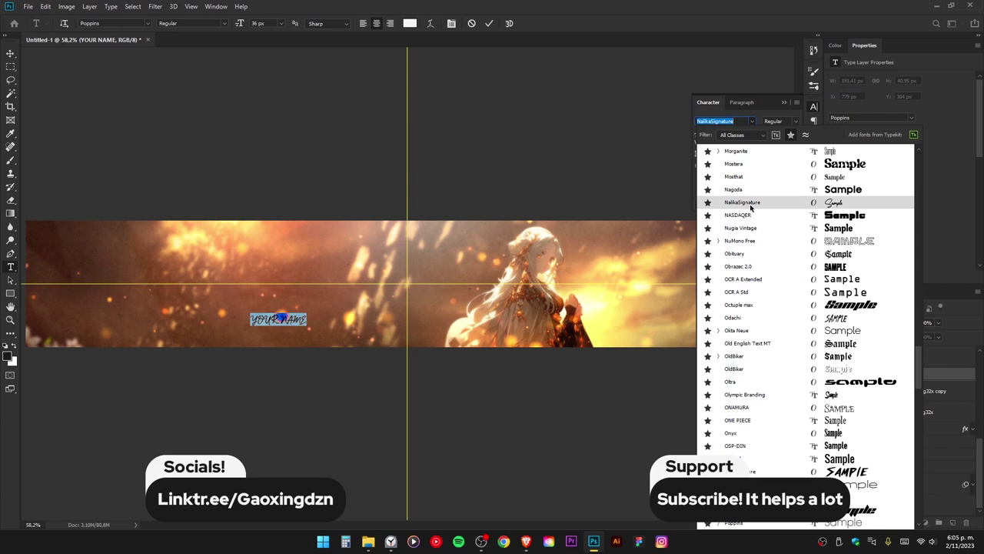
{"action": "scroll", "coordinate": [743, 395], "scroll_direction": "down", "scroll_amount": 5}
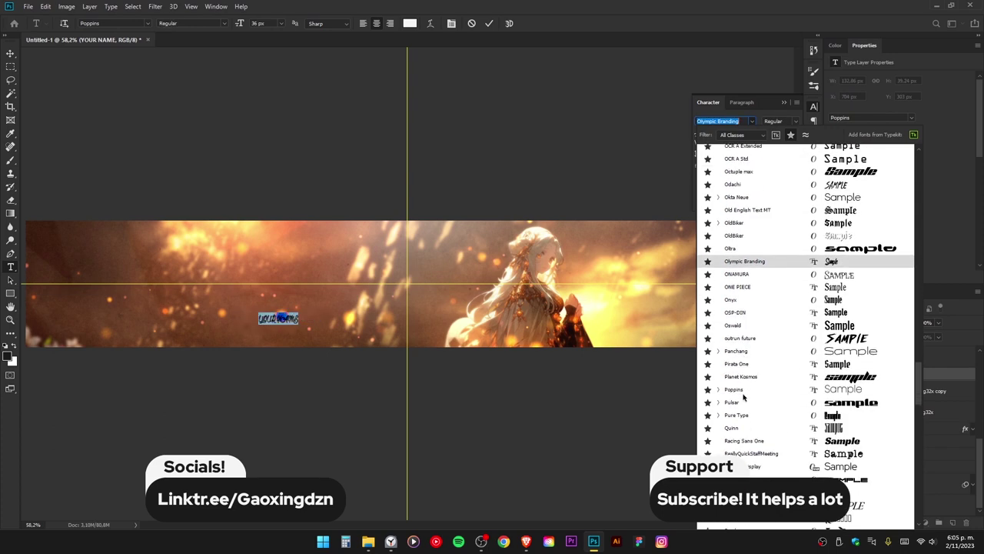
{"action": "scroll", "coordinate": [749, 408], "scroll_direction": "down", "scroll_amount": 2}
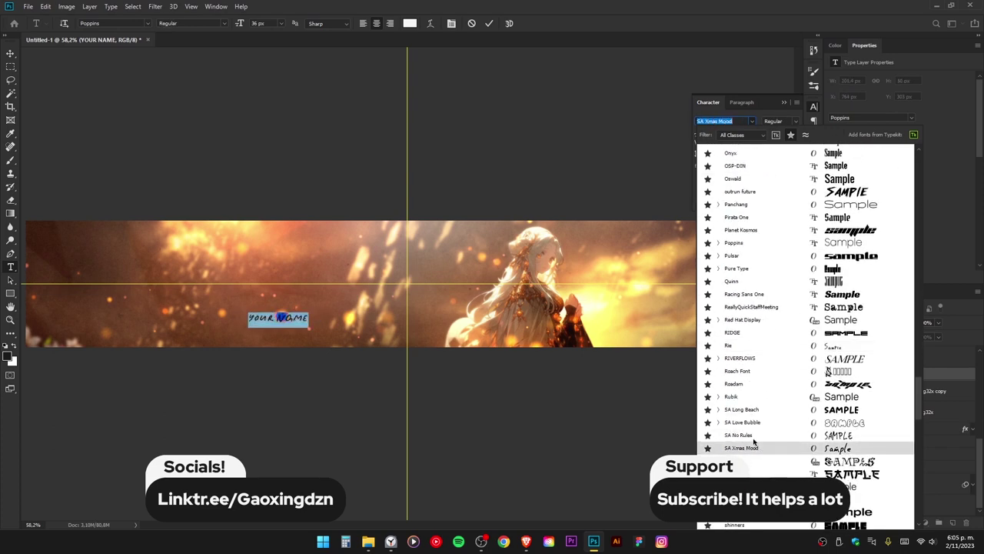
{"action": "scroll", "coordinate": [754, 439], "scroll_direction": "down", "scroll_amount": 1}
{"action": "scroll", "coordinate": [755, 435], "scroll_direction": "down", "scroll_amount": 2}
{"action": "scroll", "coordinate": [758, 419], "scroll_direction": "down", "scroll_amount": 2}
{"action": "scroll", "coordinate": [758, 405], "scroll_direction": "down", "scroll_amount": 1}
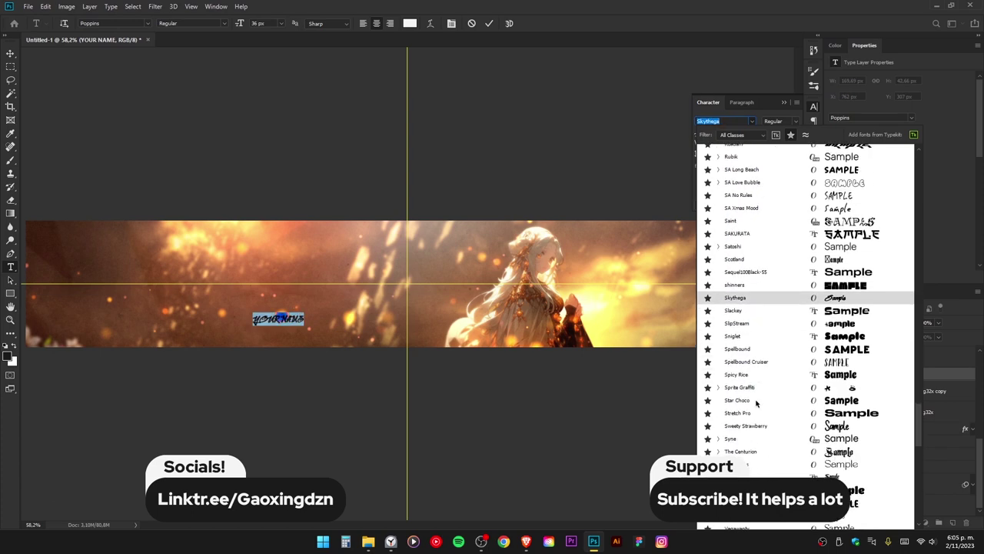
{"action": "scroll", "coordinate": [761, 431], "scroll_direction": "down", "scroll_amount": 2}
{"action": "scroll", "coordinate": [760, 438], "scroll_direction": "down", "scroll_amount": 1}
{"action": "scroll", "coordinate": [760, 446], "scroll_direction": "down", "scroll_amount": 2}
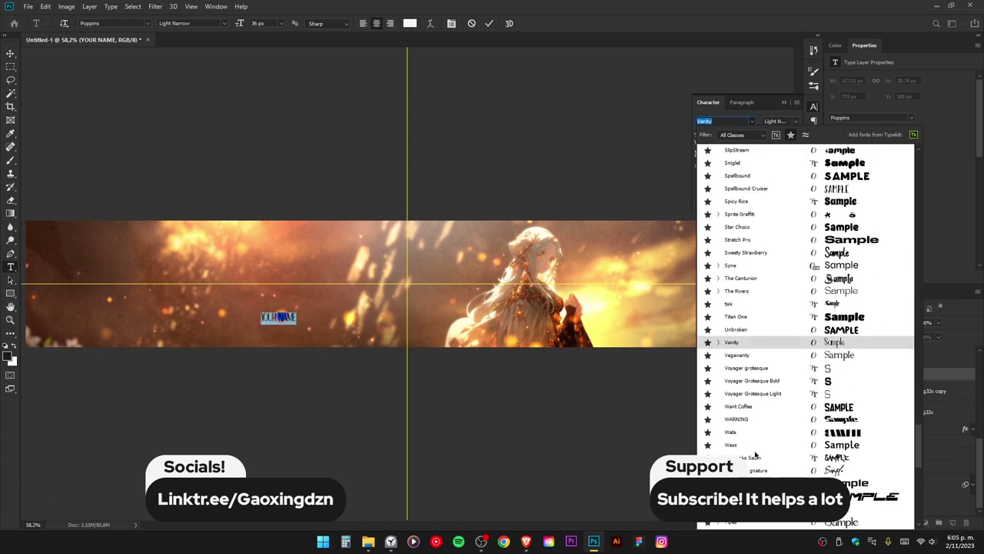
{"action": "scroll", "coordinate": [759, 458], "scroll_direction": "down", "scroll_amount": 2}
{"action": "scroll", "coordinate": [760, 458], "scroll_direction": "down", "scroll_amount": 2}
{"action": "scroll", "coordinate": [758, 415], "scroll_direction": "down", "scroll_amount": 2}
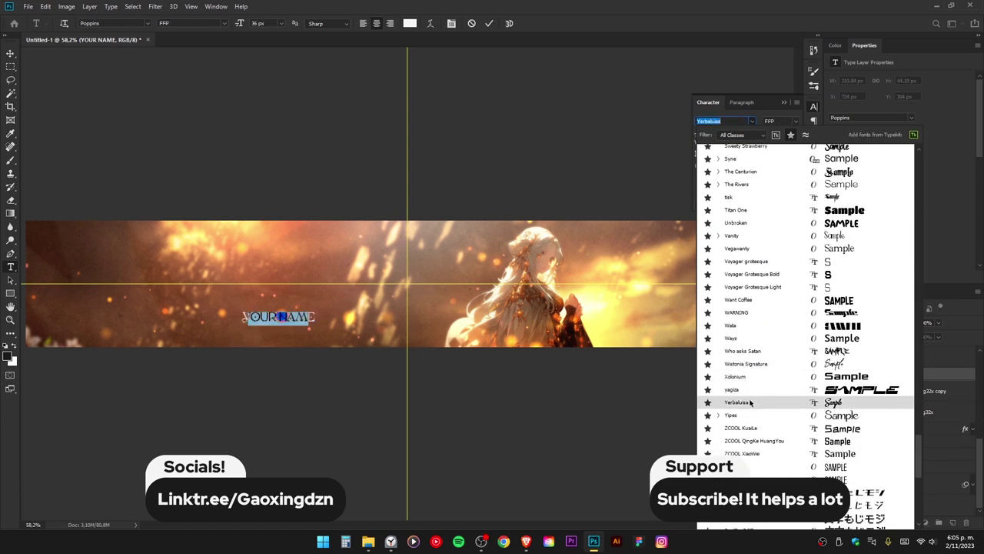
{"action": "scroll", "coordinate": [750, 403], "scroll_direction": "up", "scroll_amount": 2}
{"action": "left_click", "coordinate": [749, 338]}
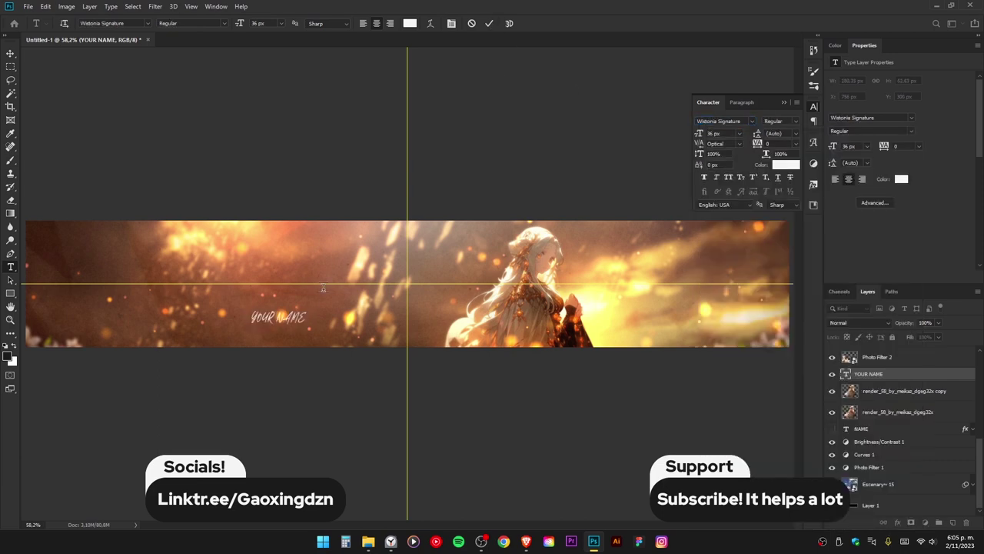
- Scale YOUR NAME across the banner, reshow NAME, and give it an orange Lighten outer glow
{"action": "mouse_move", "coordinate": [307, 318]}
{"action": "left_mouse_down"}
{"action": "mouse_move", "coordinate": [484, 296]}
{"action": "mouse_move", "coordinate": [574, 264]}
{"action": "mouse_move", "coordinate": [587, 281]}
{"action": "left_mouse_up"}
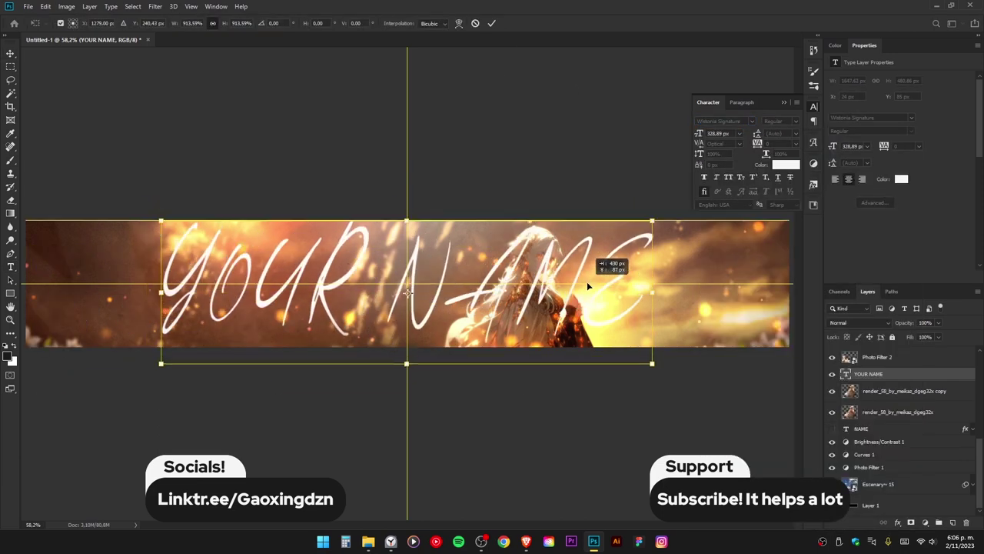
{"action": "left_click", "coordinate": [831, 429]}
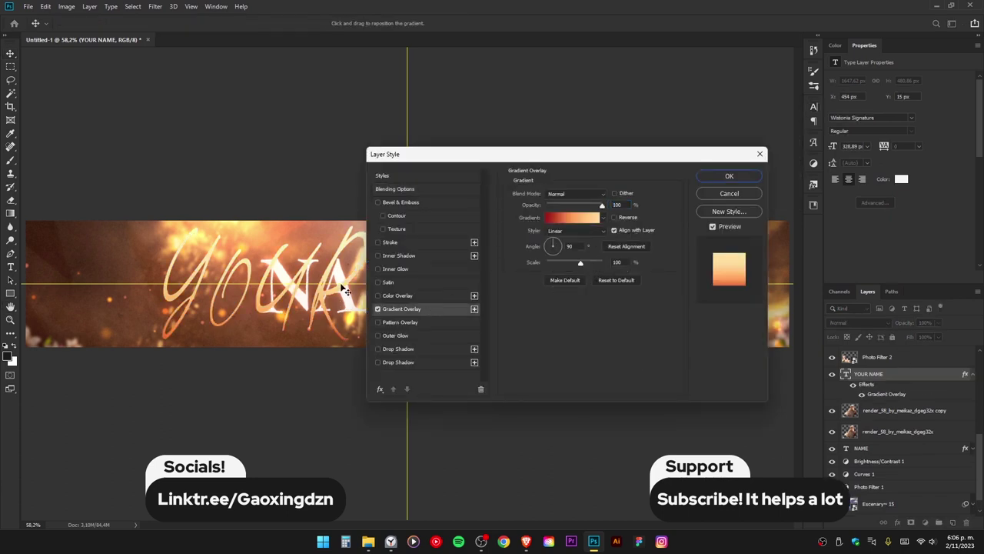
{"action": "left_click", "coordinate": [407, 336]}
{"action": "left_click", "coordinate": [534, 230]}
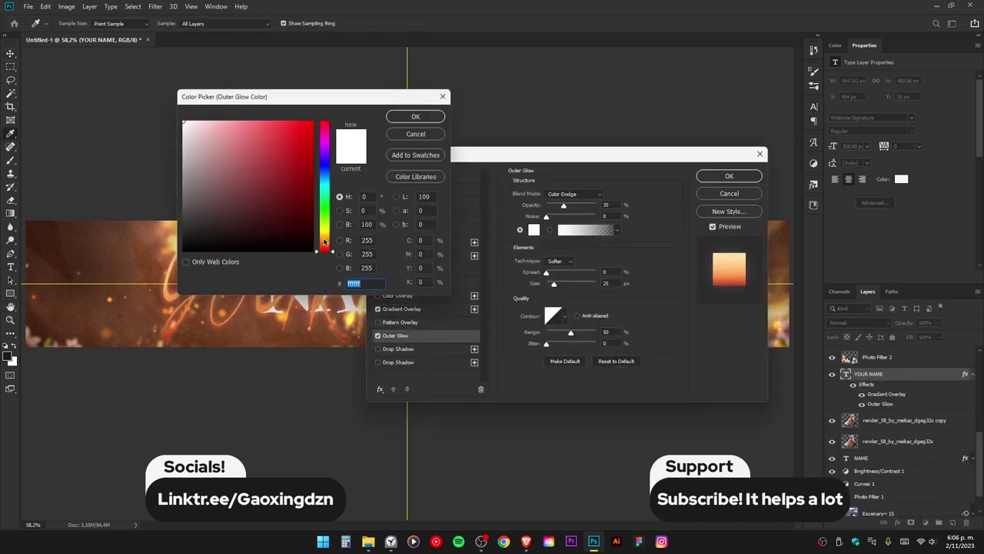
{"action": "type", "text": "ff9000"}
{"action": "left_click", "coordinate": [416, 118]}
{"action": "left_click", "coordinate": [574, 194]}
{"action": "left_click", "coordinate": [566, 271]}
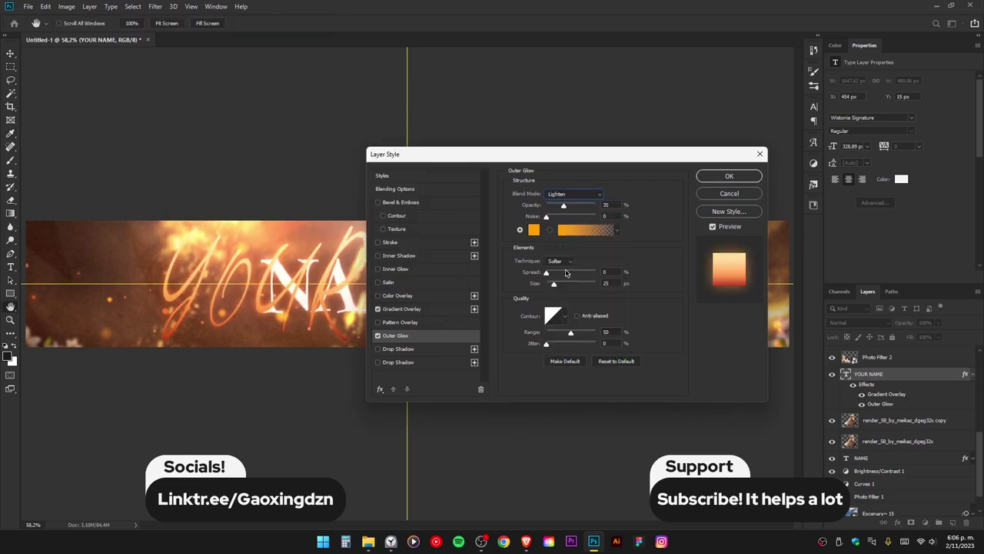
{"action": "key", "text": "Return"}
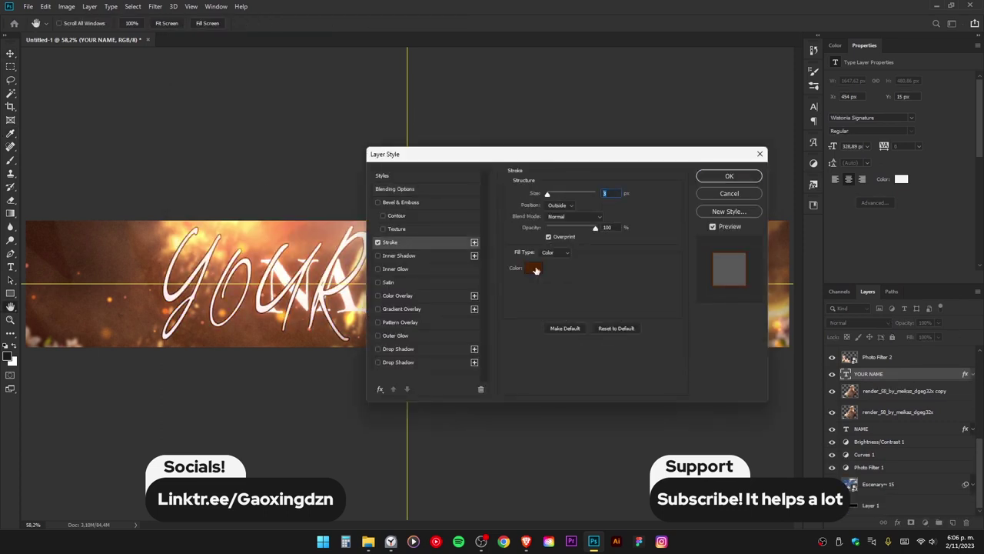
- Add a stroke outline layer style to YOUR NAME
{"action": "left_click", "coordinate": [536, 270]}
{"action": "left_click", "coordinate": [402, 116]}
{"action": "left_click", "coordinate": [728, 175]}
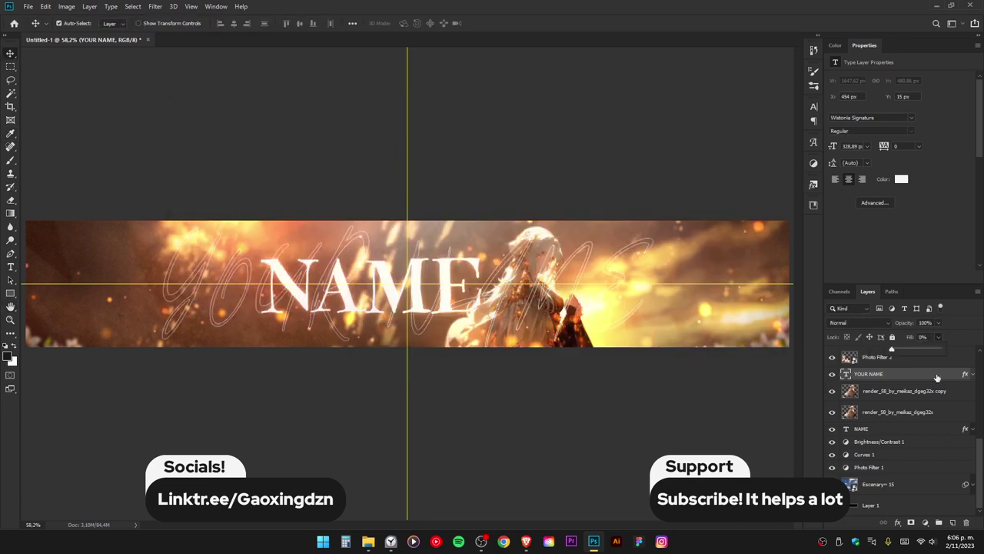